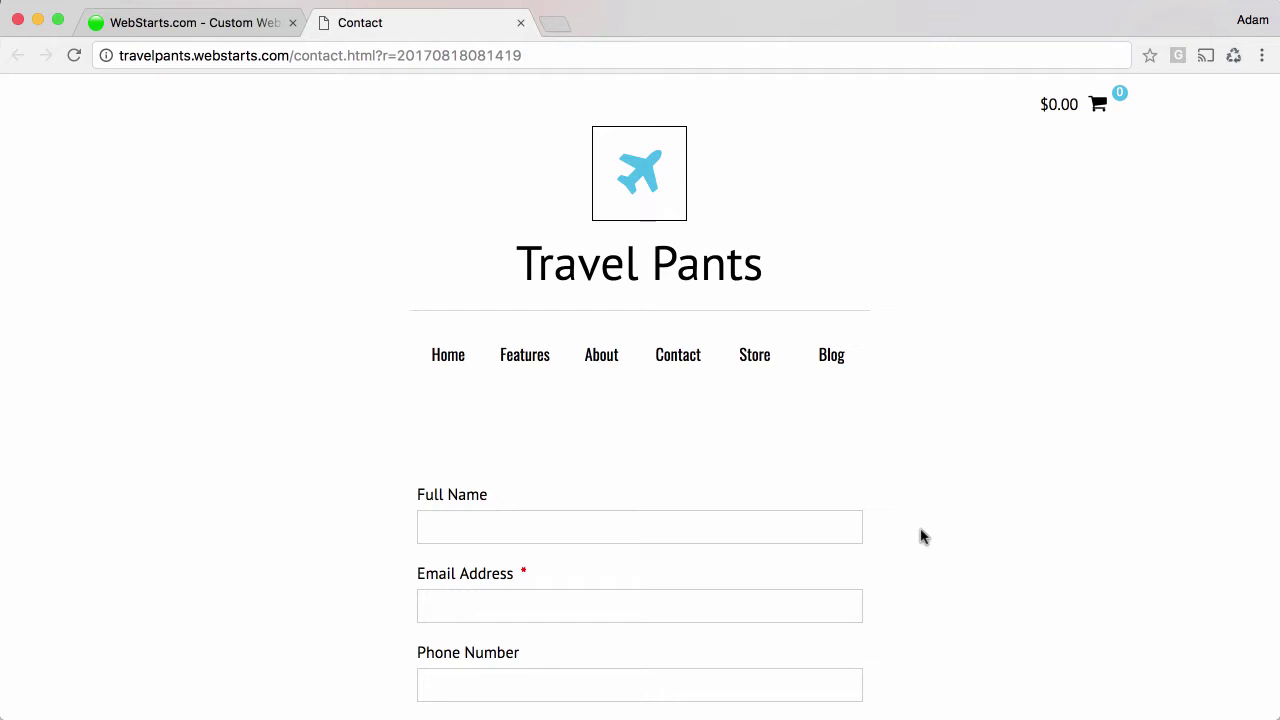
Scroll down the live contact form and open, then close, the Select a Choice dropdown.
scroll(922, 537, "down", 5)
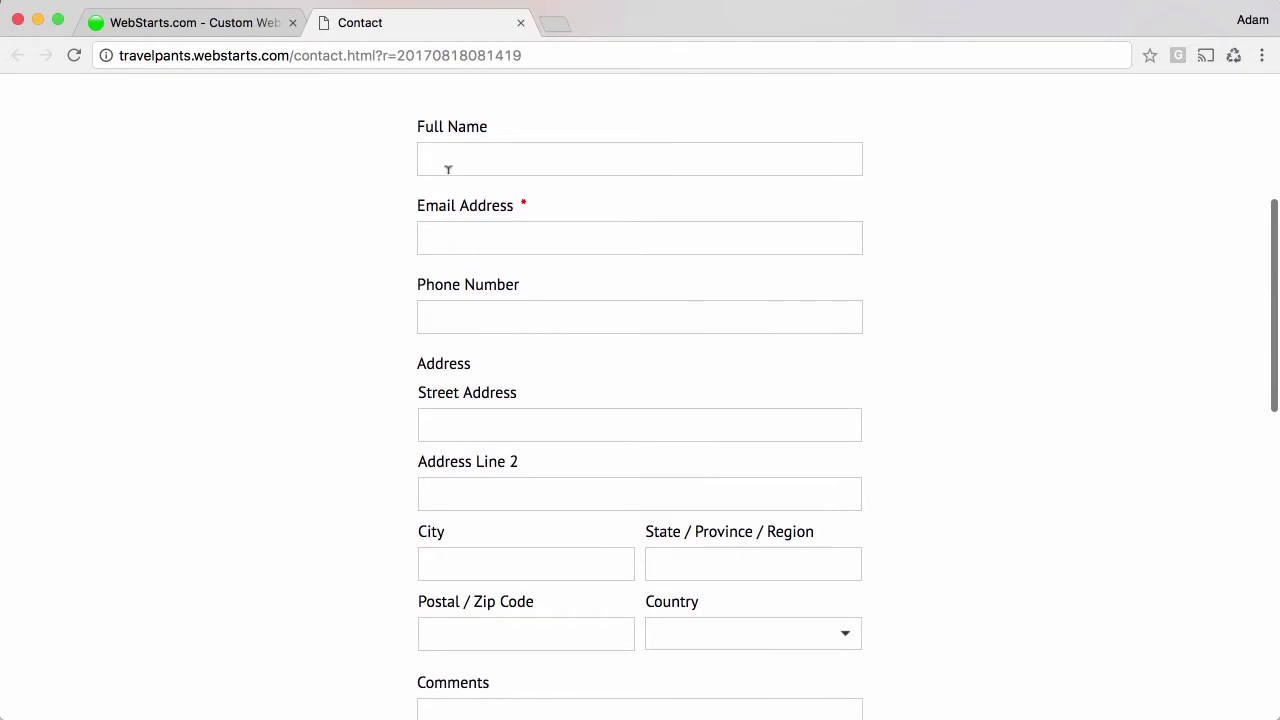
scroll(461, 292, "down", 1)
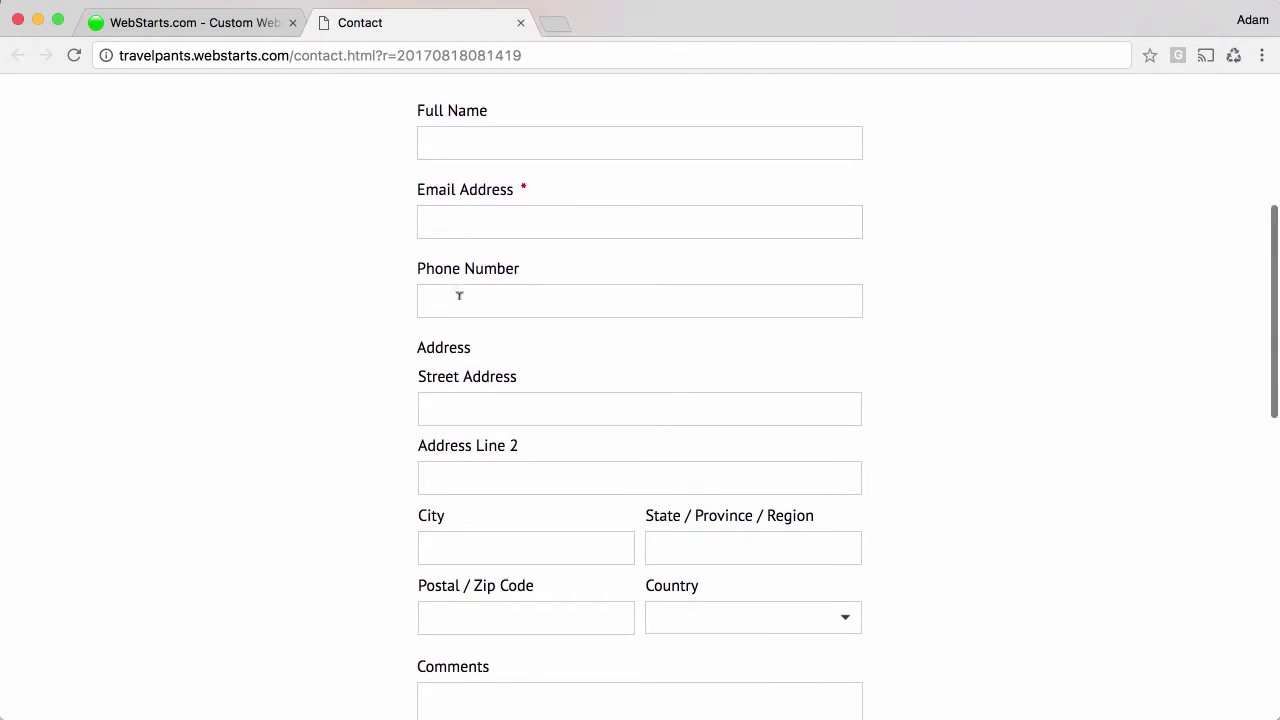
scroll(459, 295, "down", 4)
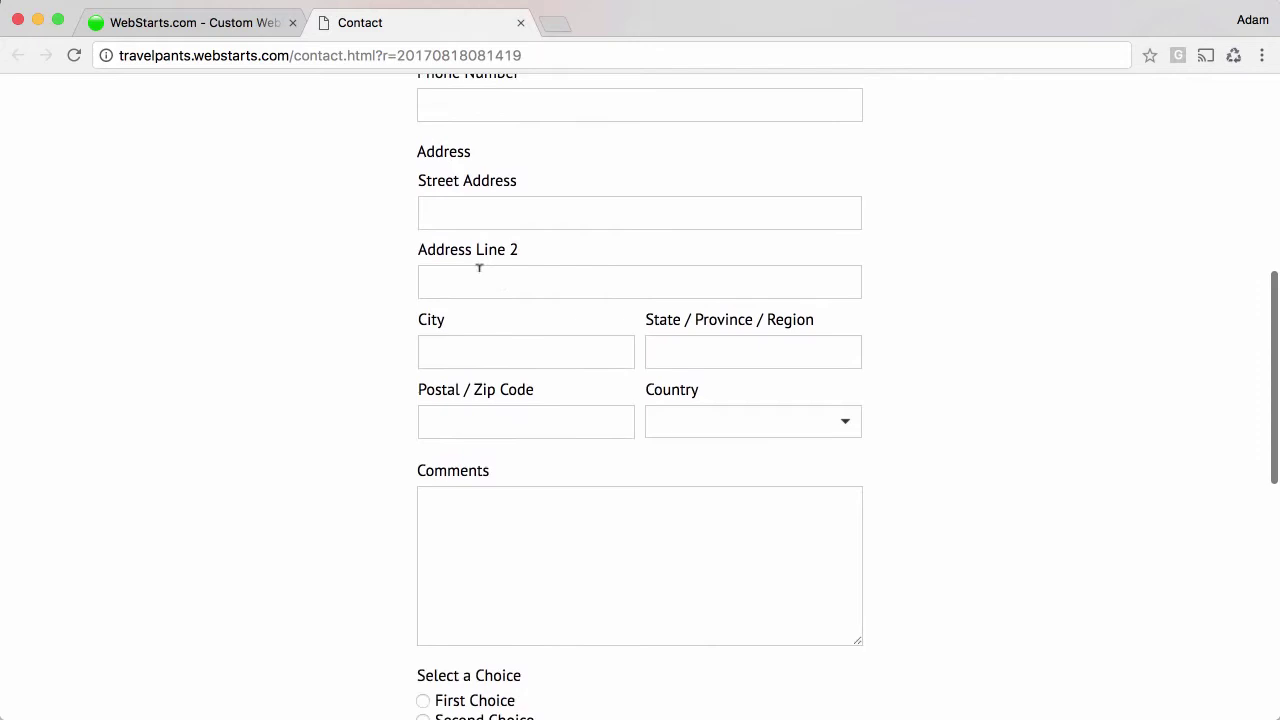
scroll(497, 420, "down", 3)
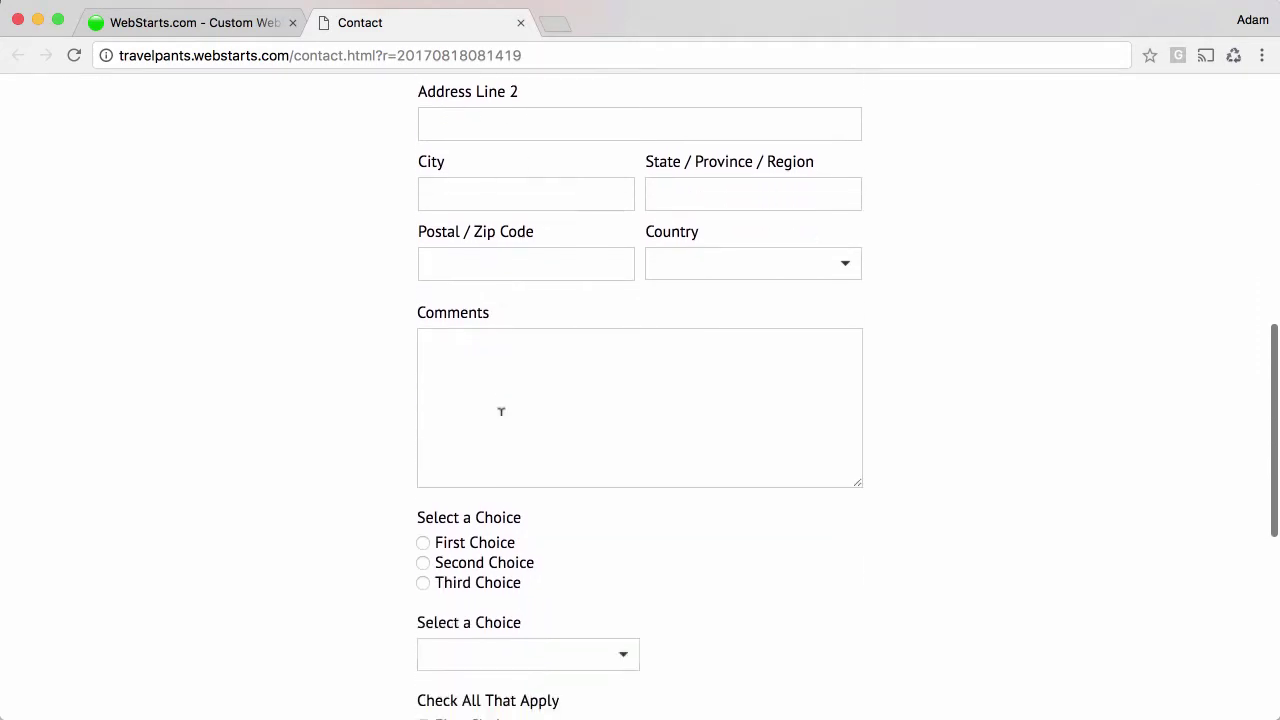
scroll(501, 411, "down", 3)
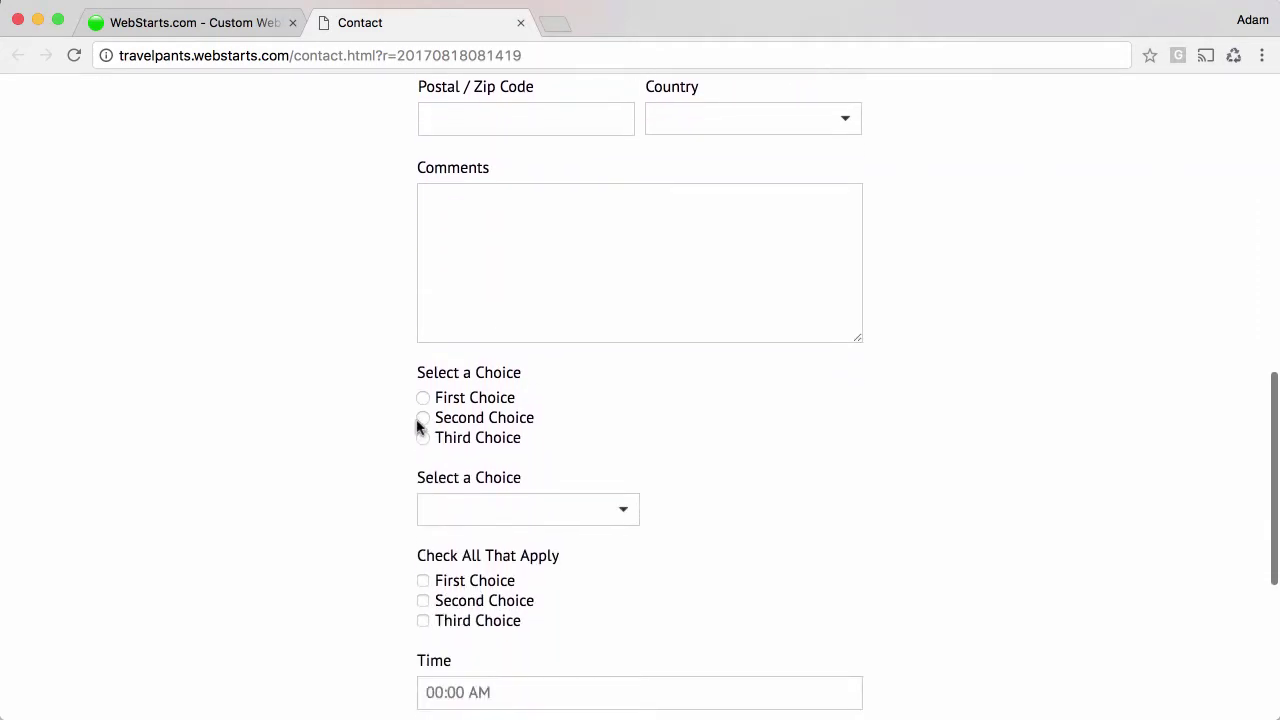
left_click(609, 517)
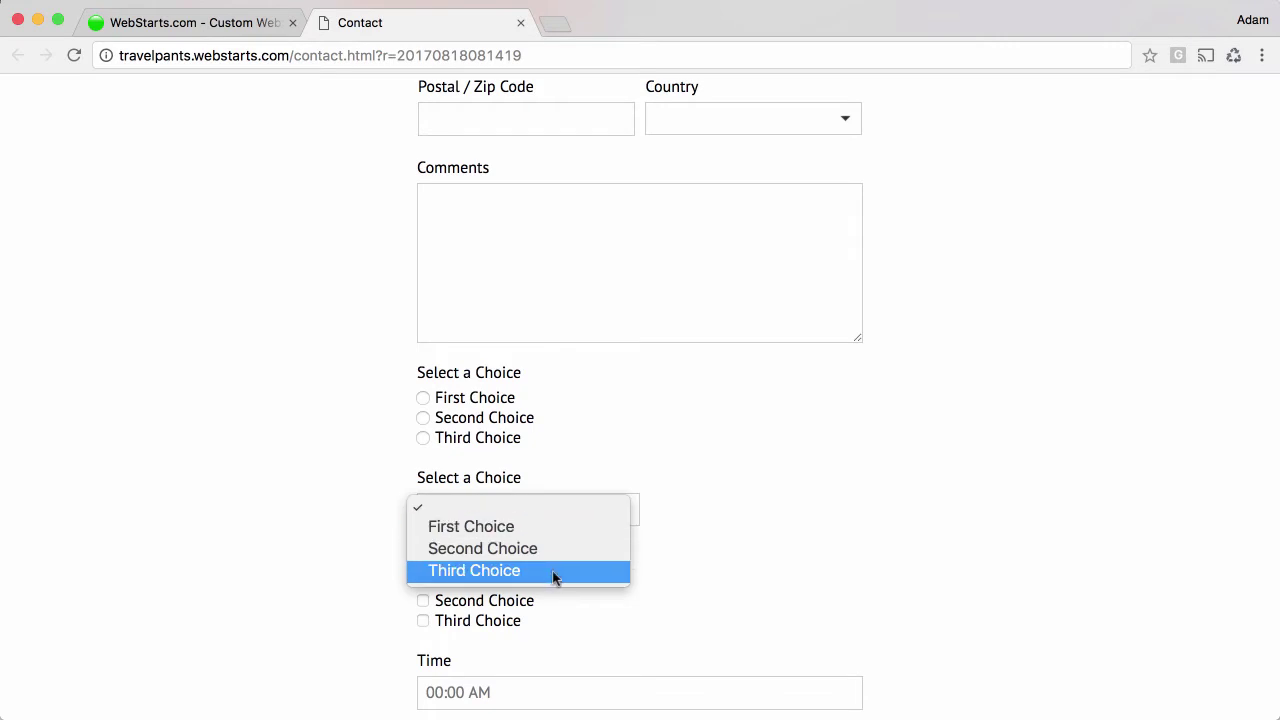
left_click(705, 563)
Tick First Choice and open, then dismiss, the Time and Date pickers.
scroll(663, 551, "down", 3)
left_click(421, 436)
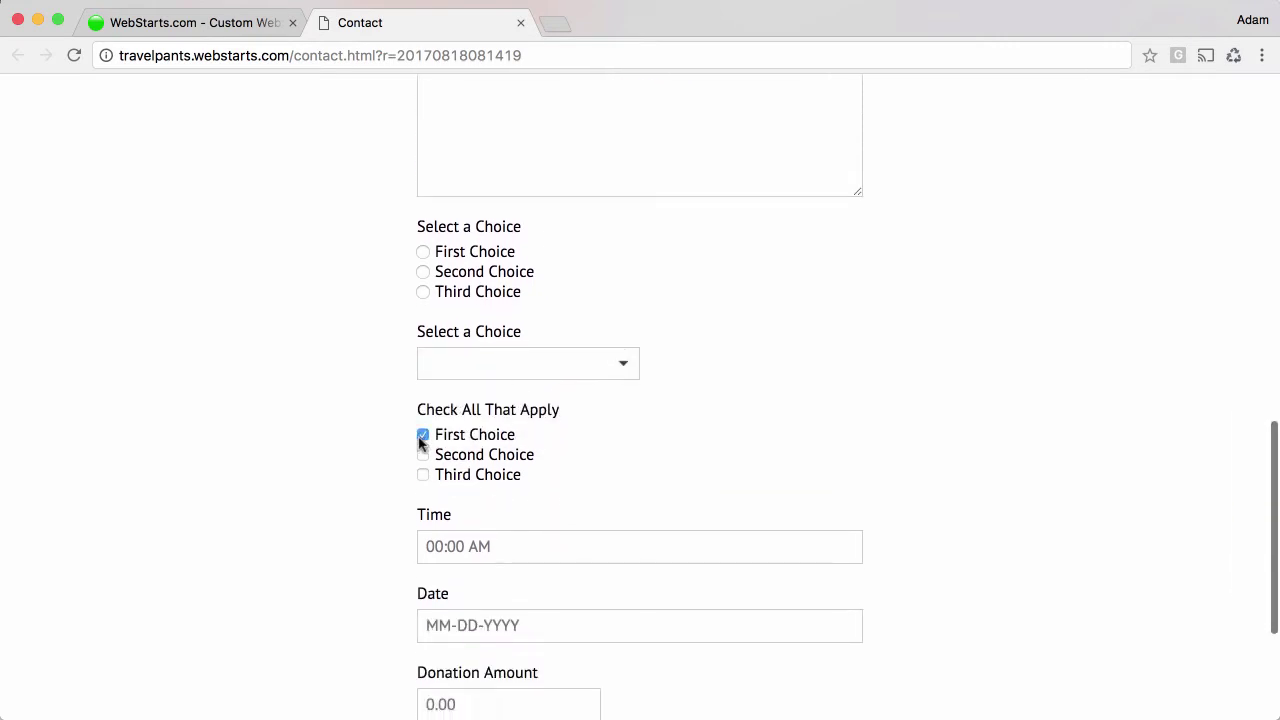
scroll(420, 480, "down", 3)
left_click(574, 416)
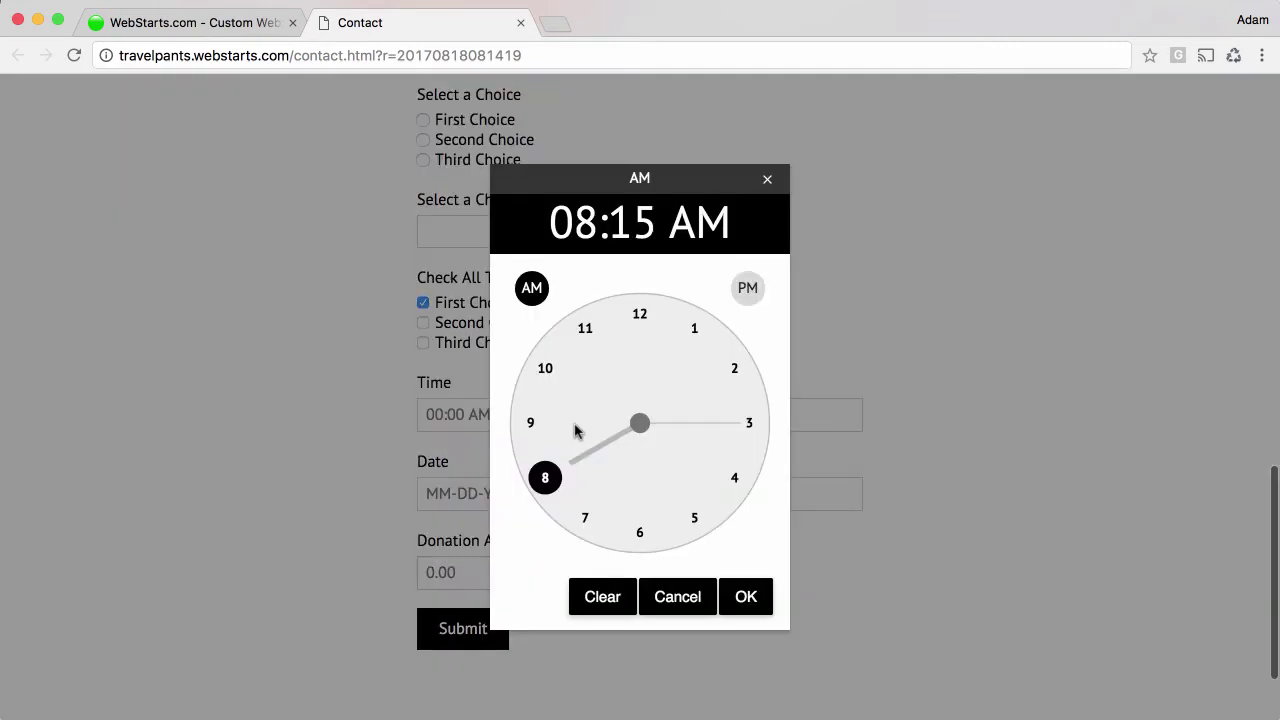
left_click(767, 179)
left_click(510, 500)
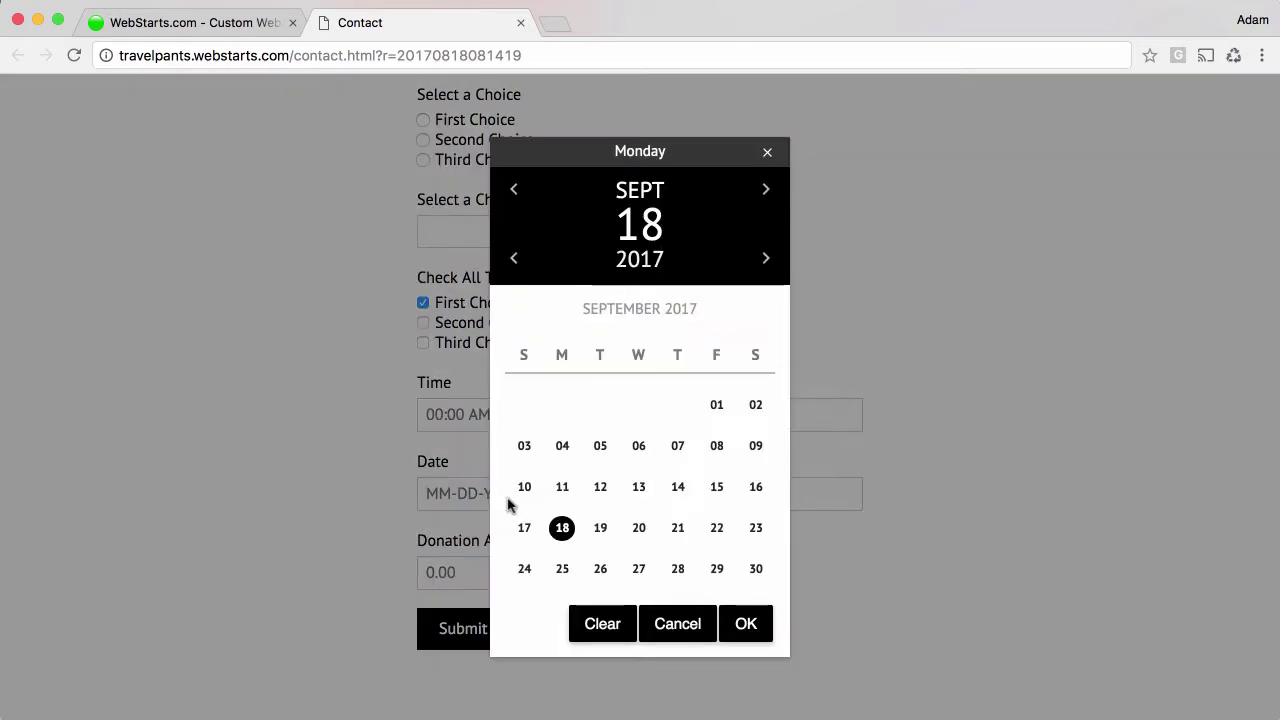
left_click(767, 151)
Enter 10.00 in the Donation Amount field and scroll back up.
left_click(517, 575)
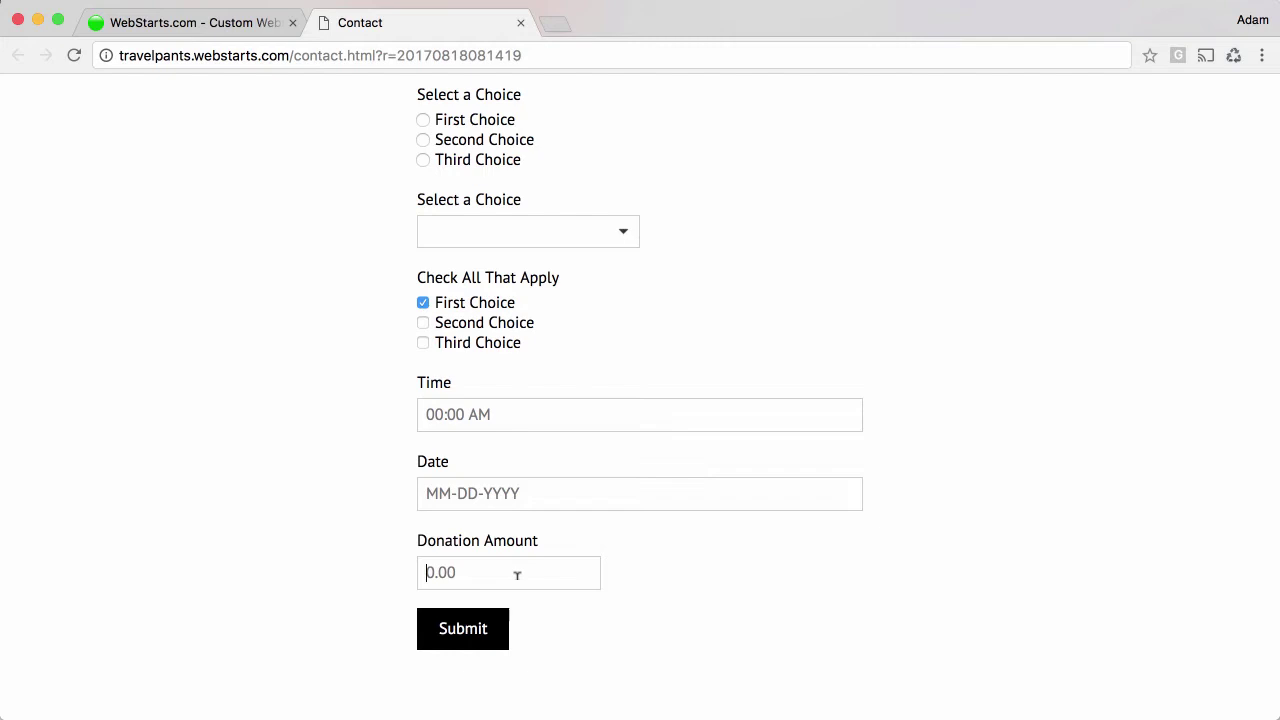
type("10.00")
scroll(702, 630, "up", 3)
scroll(702, 615, "up", 10)
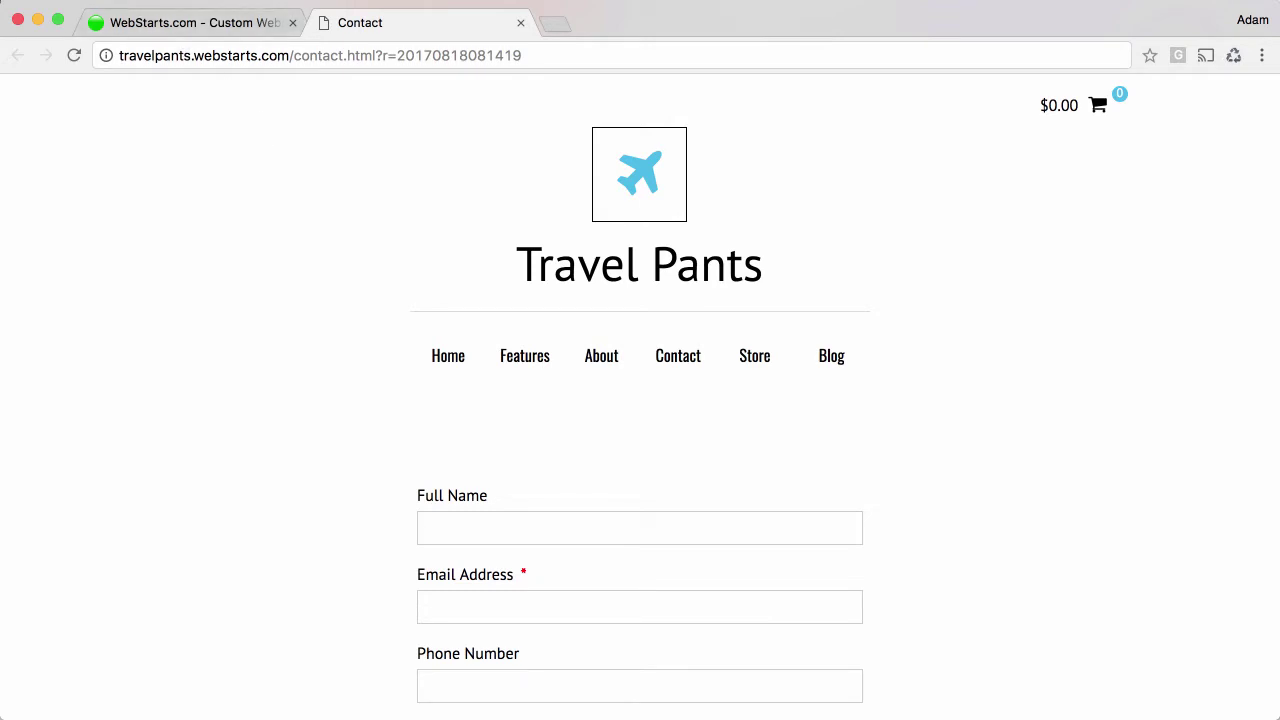
Switch to the editor, pick the Contact page, and show the Add content list.
key("ctrl+shift+Tab")
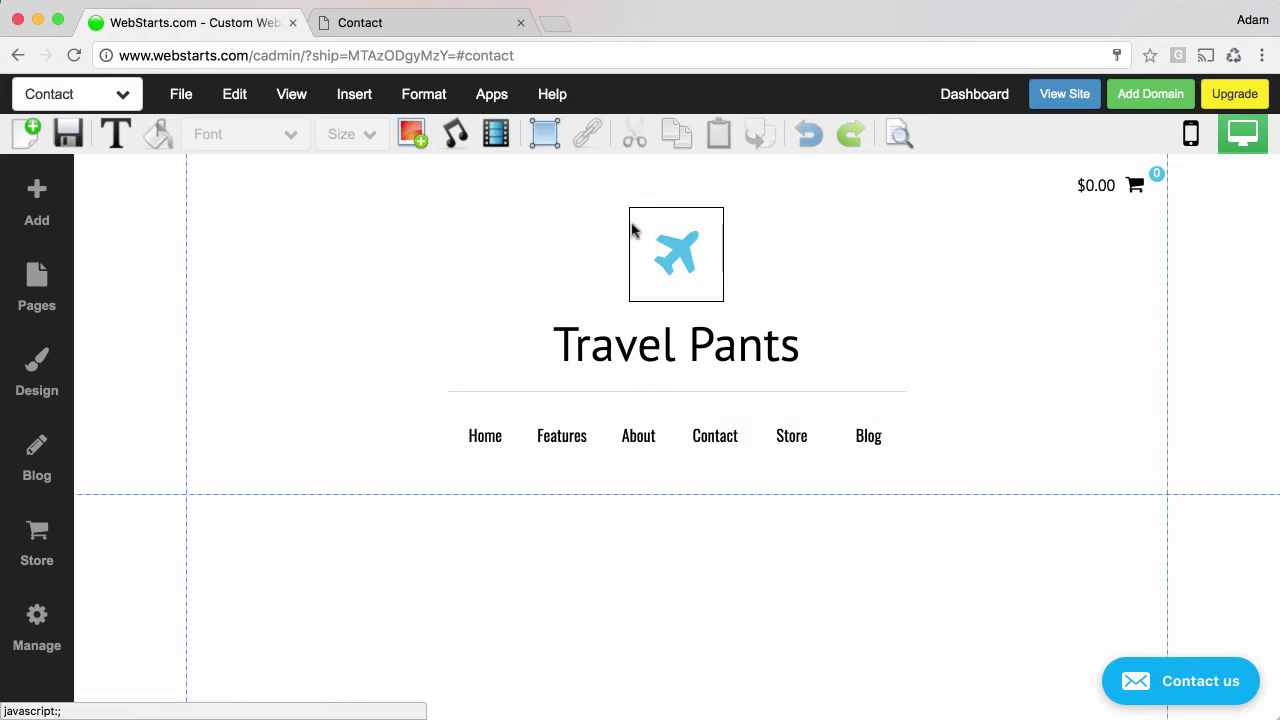
left_click(123, 96)
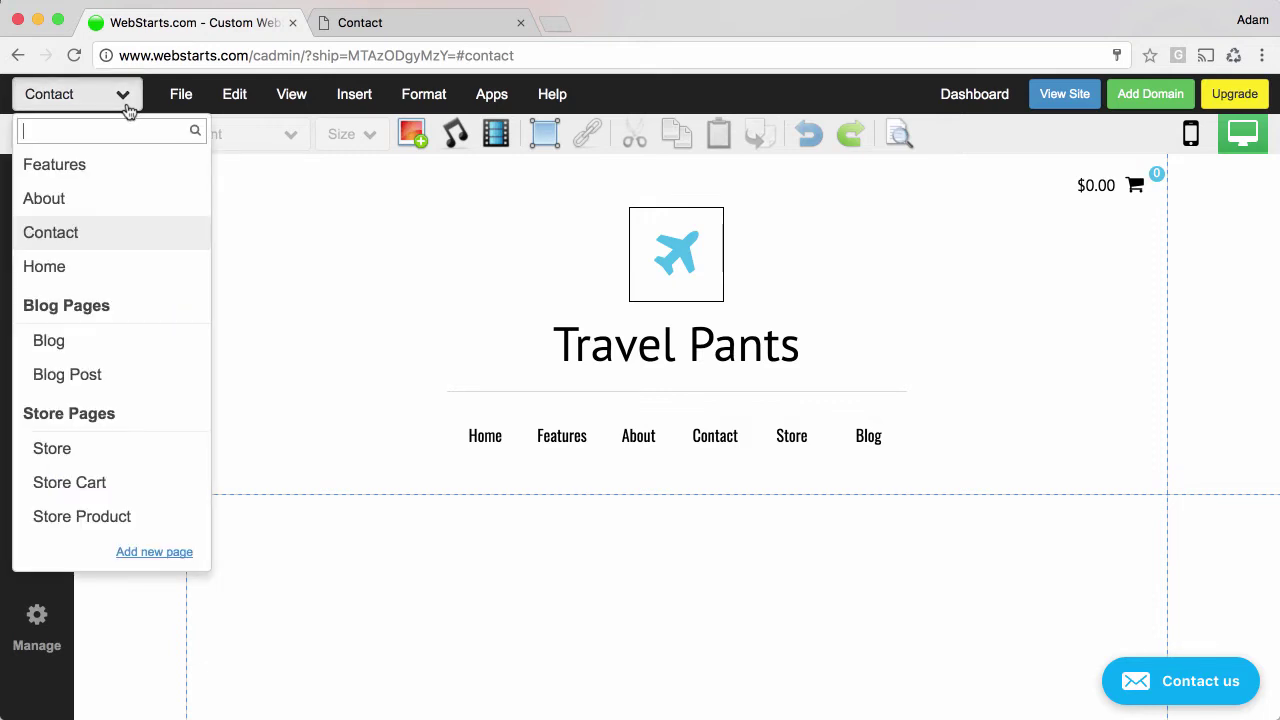
left_click(83, 240)
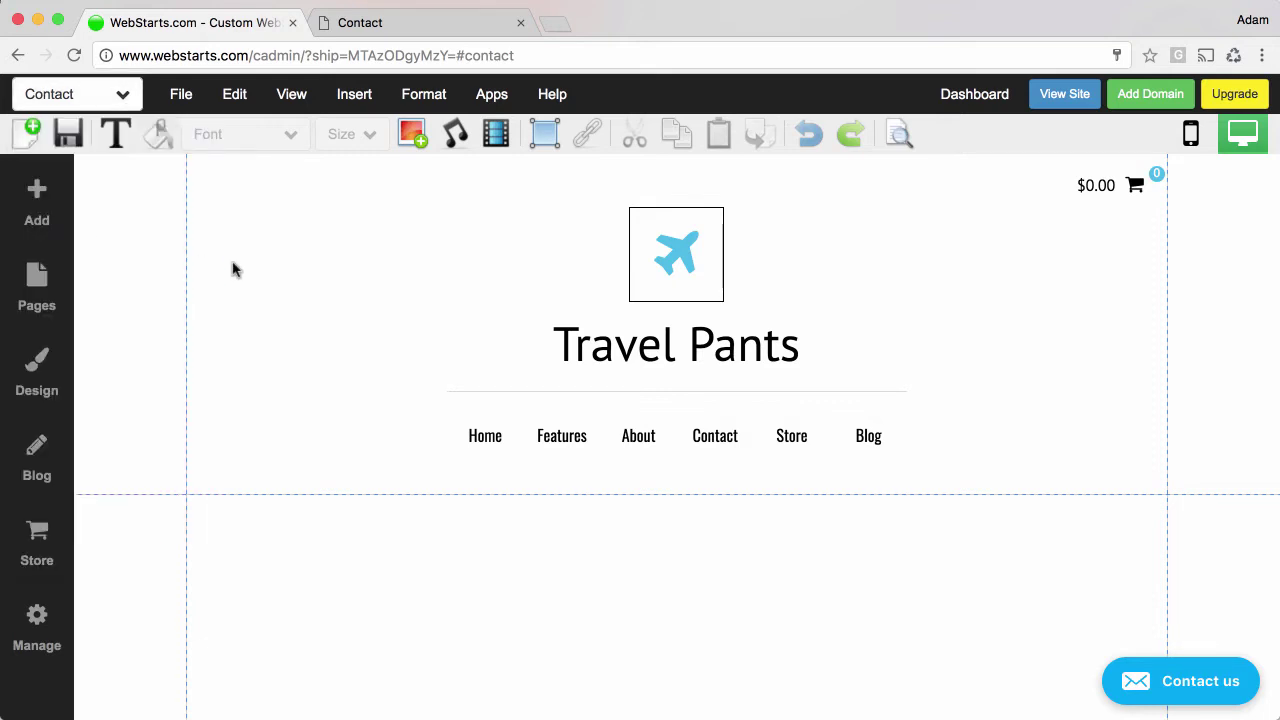
scroll(570, 434, "down", 4)
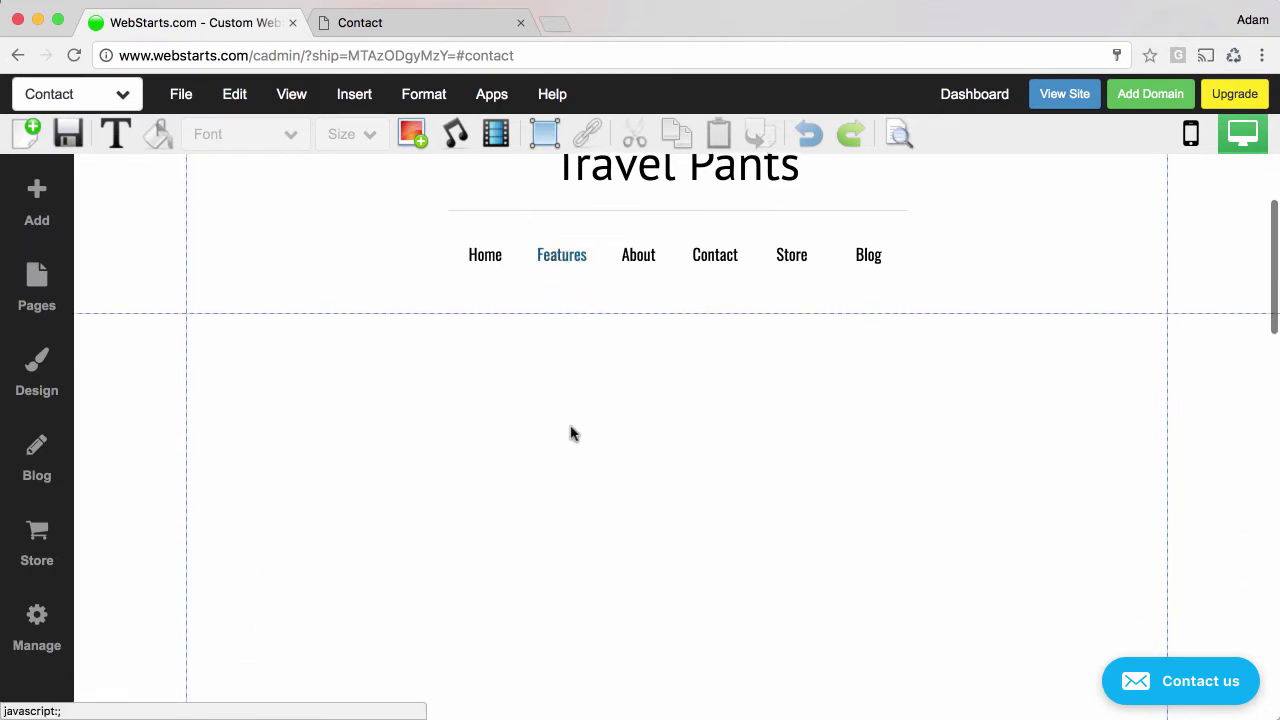
scroll(570, 434, "down", 3)
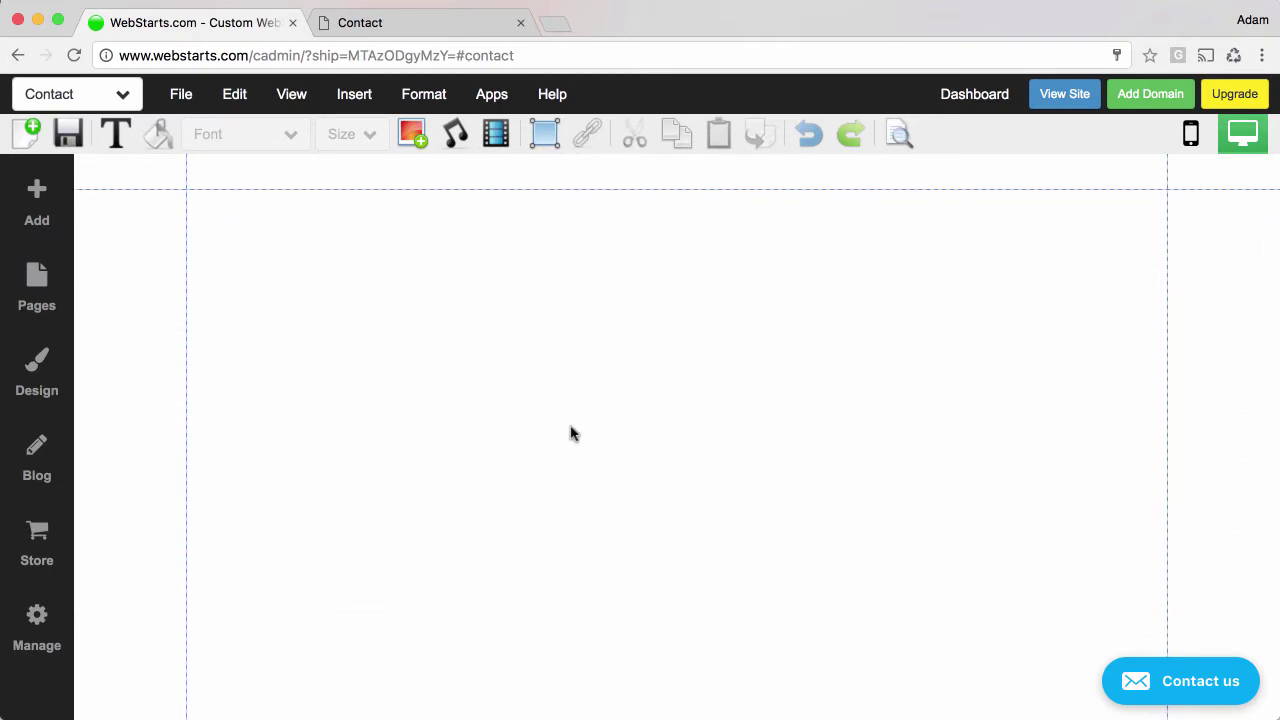
left_click(44, 220)
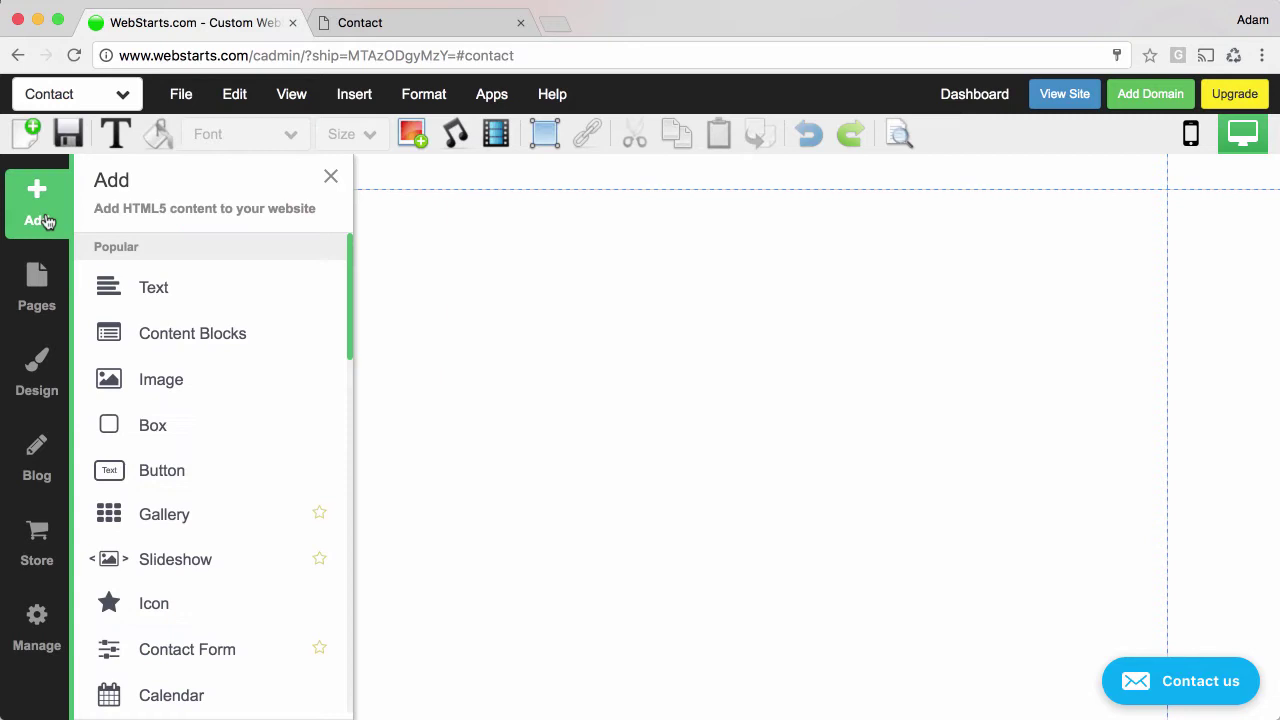
scroll(171, 391, "down", 5)
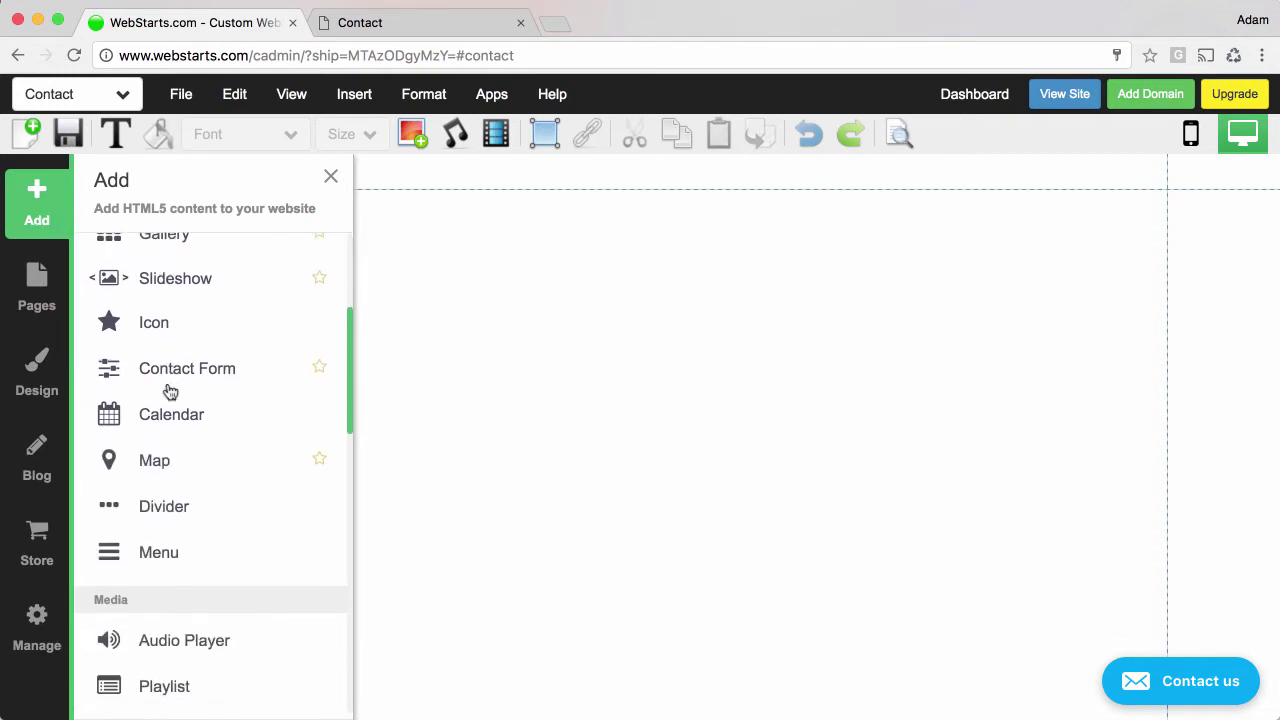
Start a Contact Form with Full Name, Email Address, Phone Number and Address fields.
left_click(186, 372)
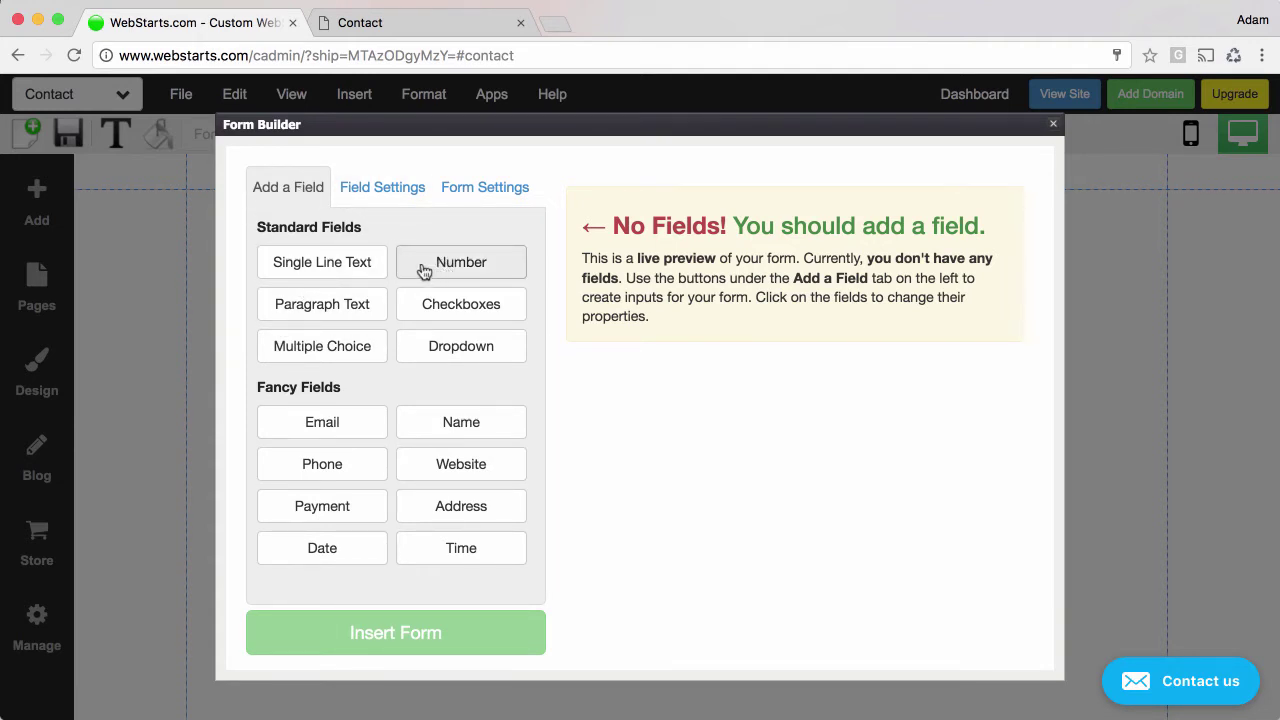
left_click(429, 420)
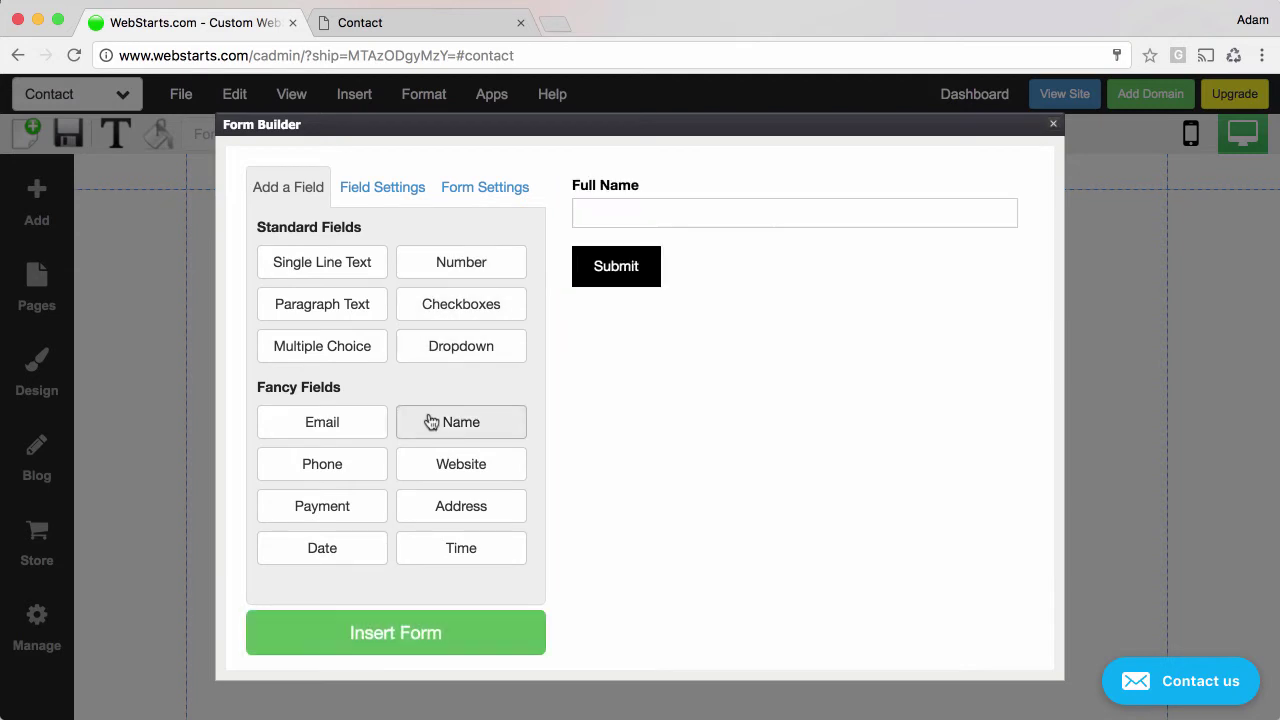
left_click(367, 427)
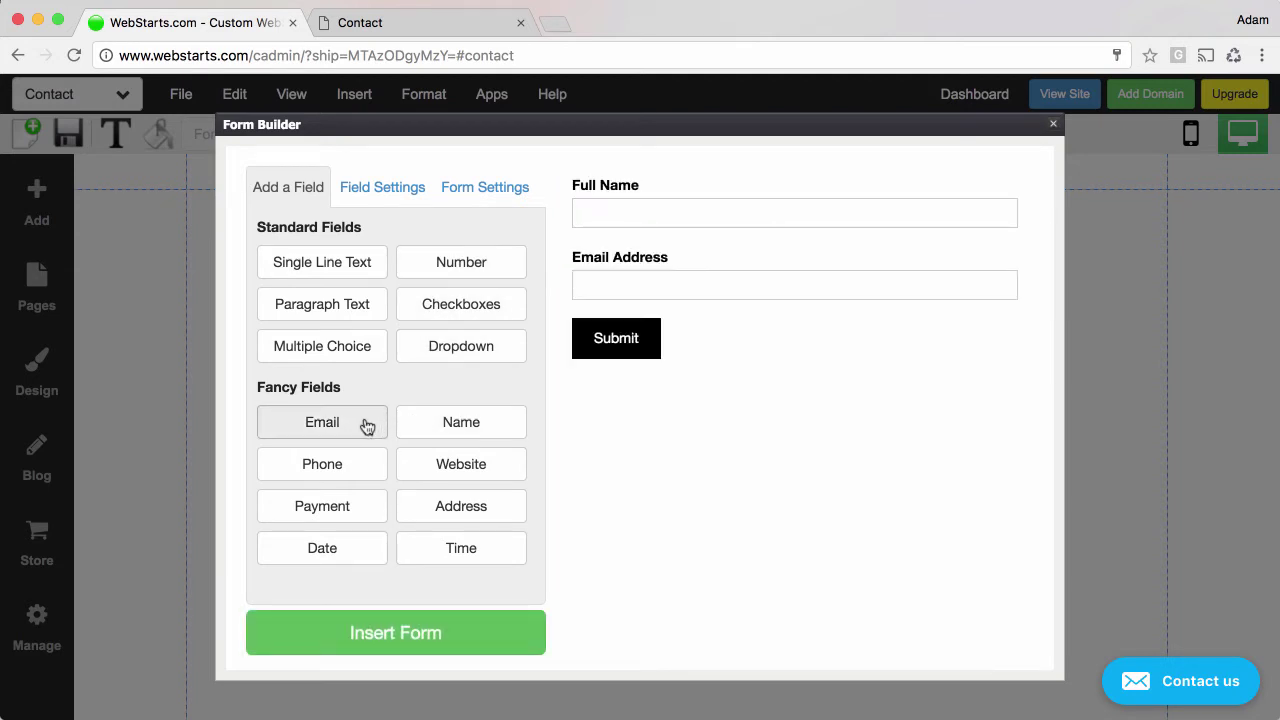
left_click(340, 477)
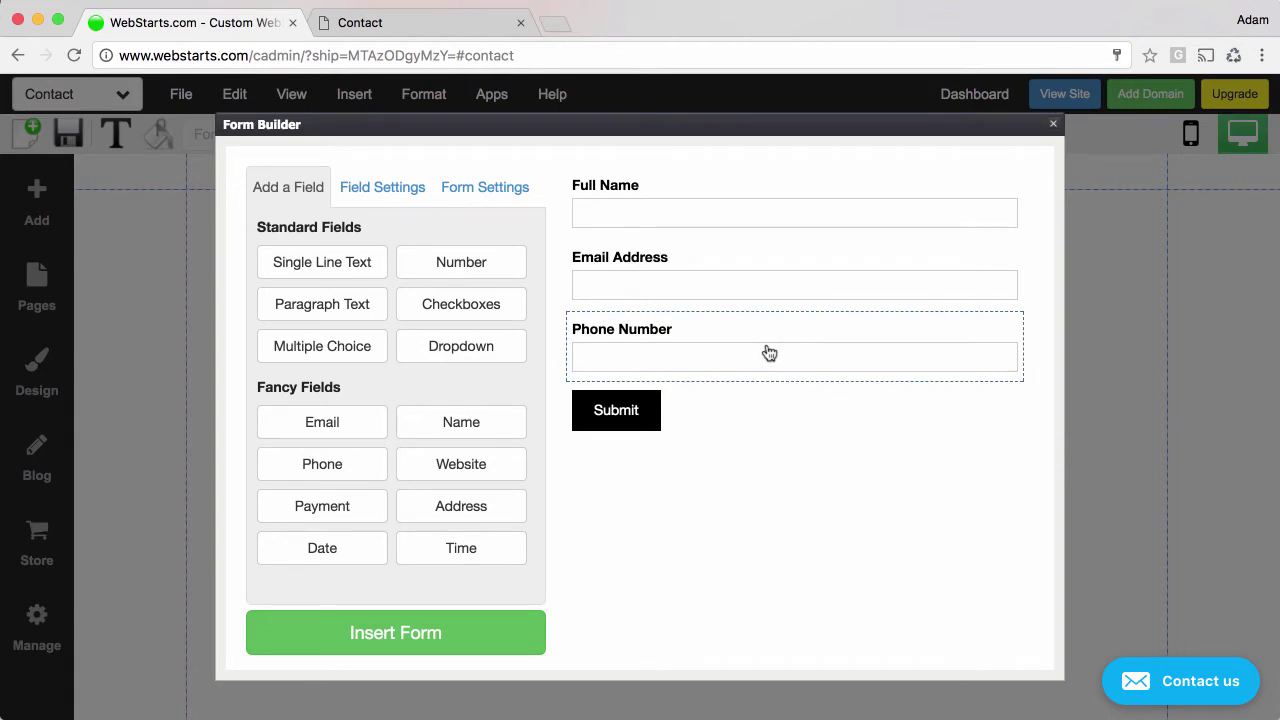
mouse_move(769, 353)
left_mouse_down()
mouse_move(769, 206)
mouse_move(751, 434)
mouse_move(771, 351)
mouse_move(769, 240)
mouse_move(760, 380)
mouse_move(774, 231)
mouse_move(770, 362)
left_mouse_up()
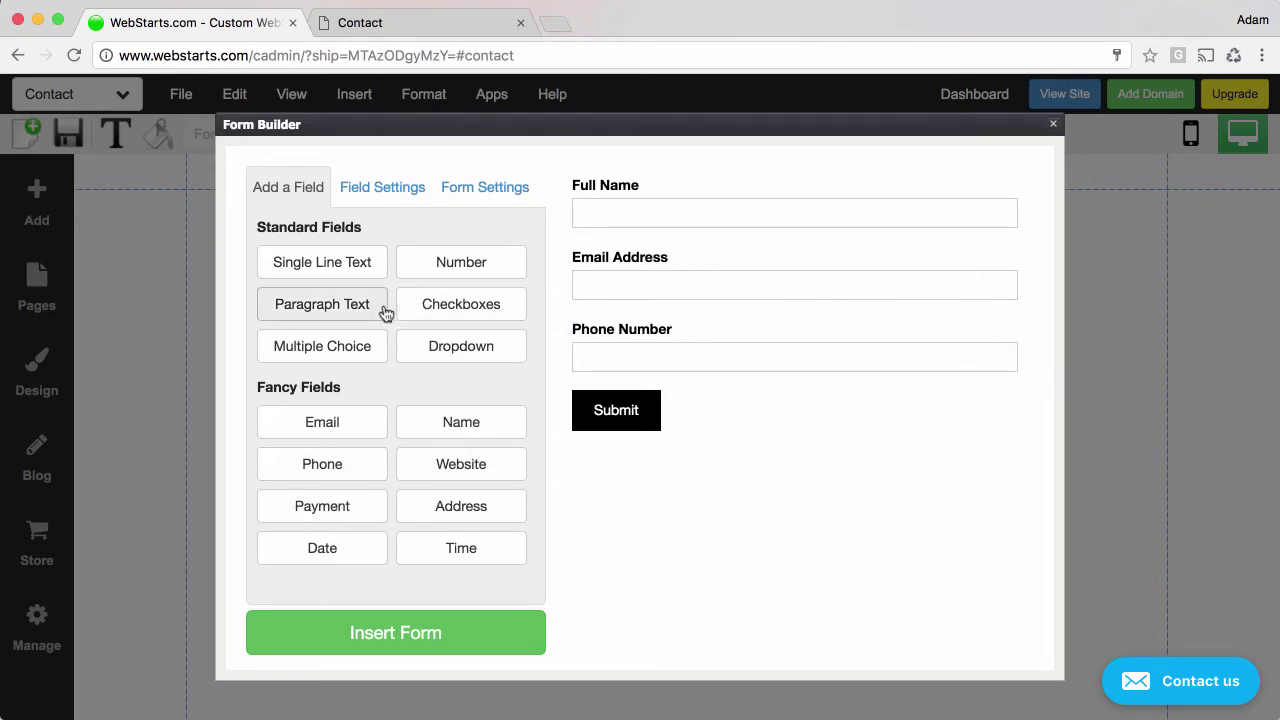
left_click(440, 508)
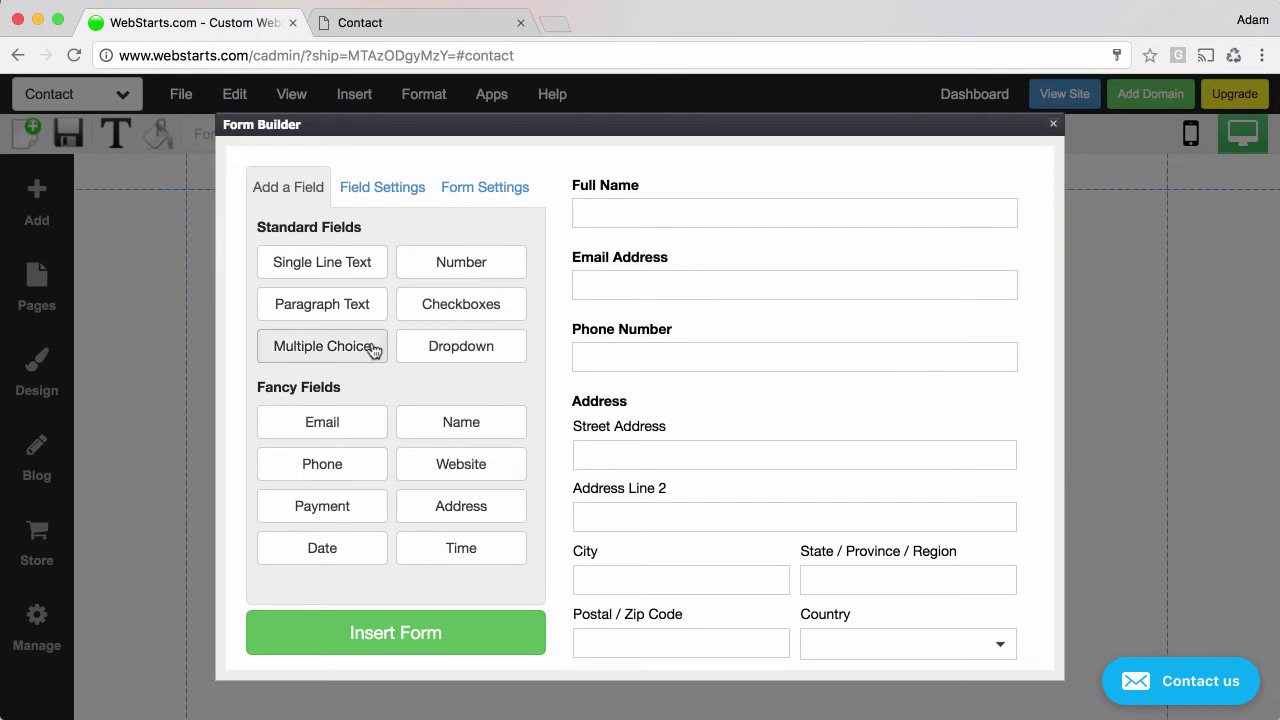
scroll(753, 505, "down", 10)
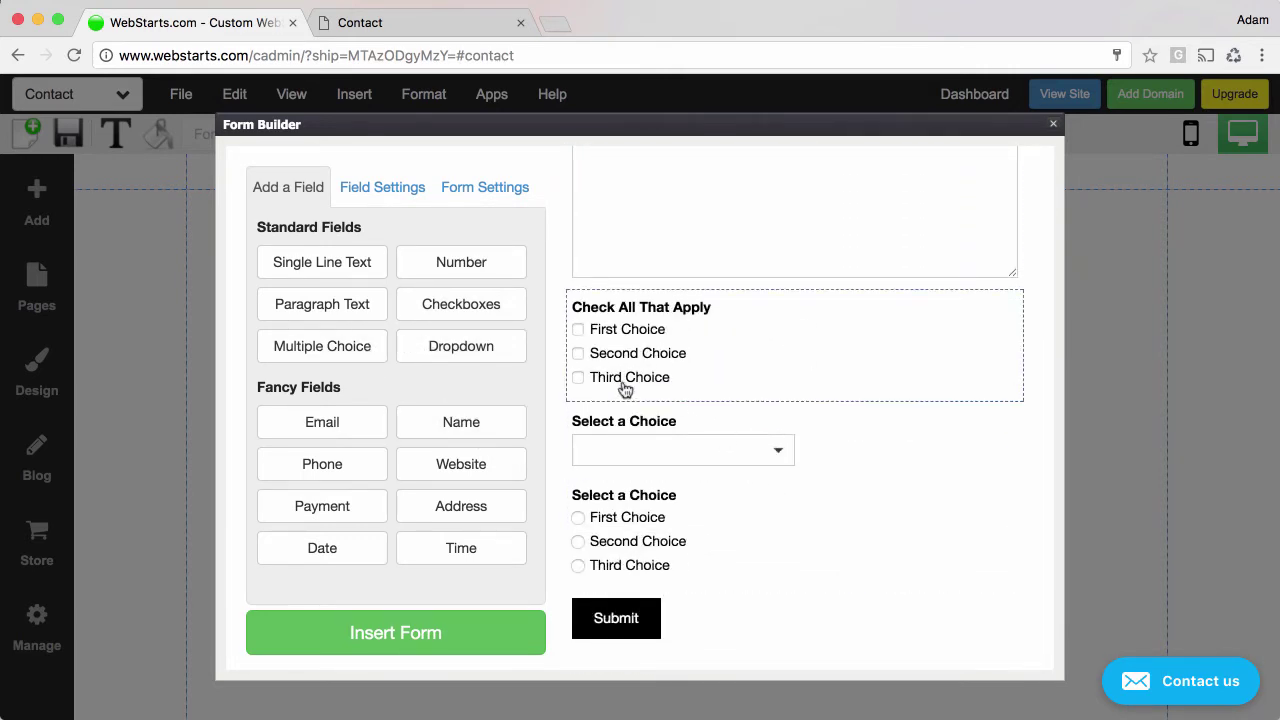
scroll(623, 389, "up", 2)
Rename the Check All That Apply choices to Red, Blue and Green.
left_click(669, 455)
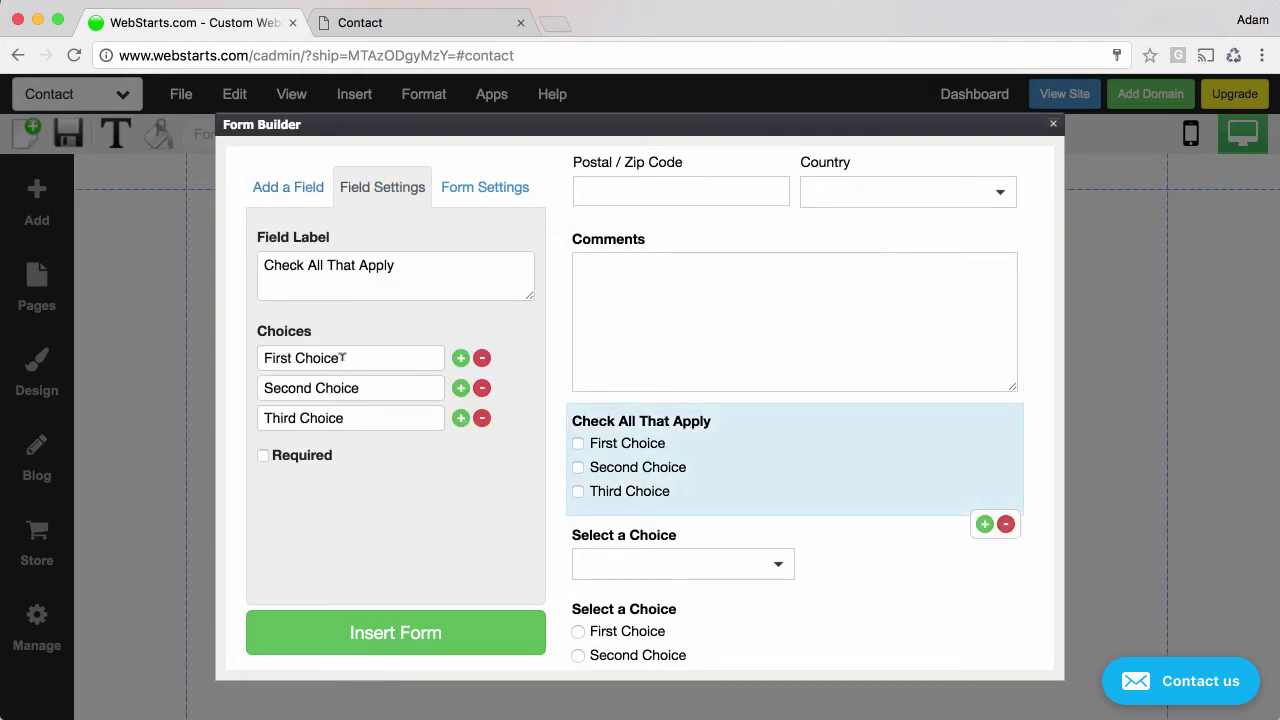
left_click_drag(342, 357, 238, 368)
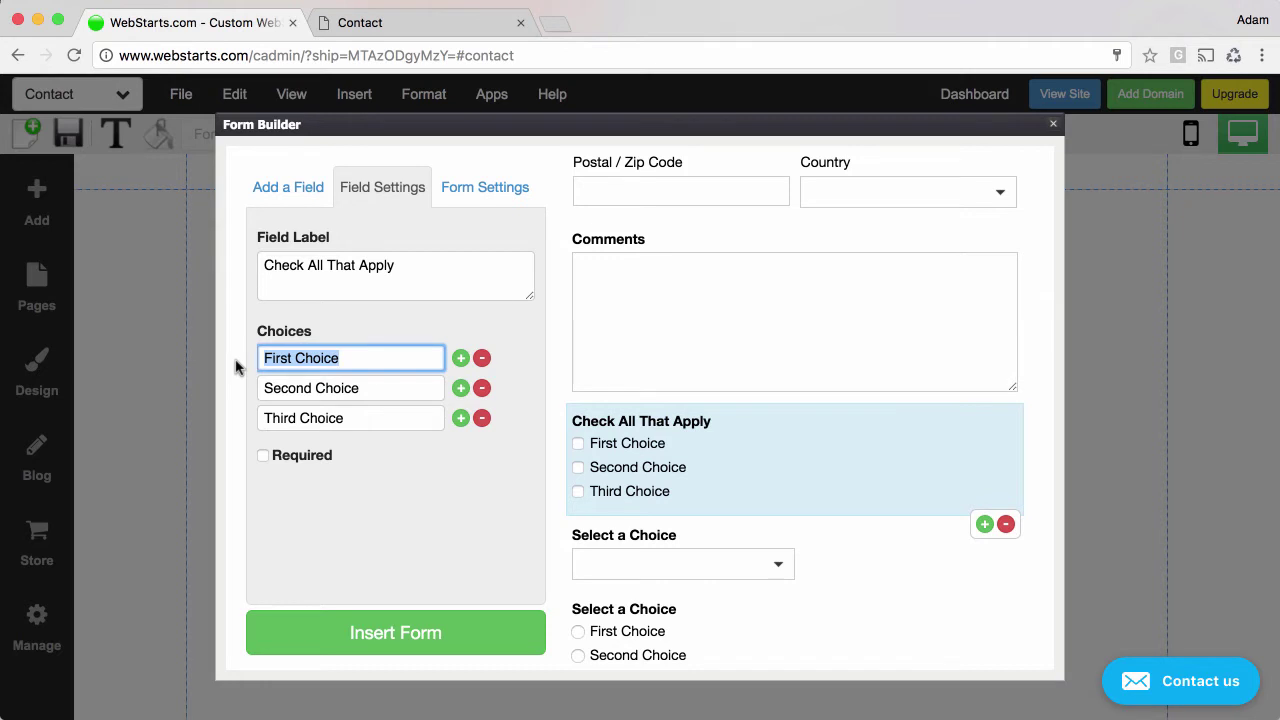
type("Red")
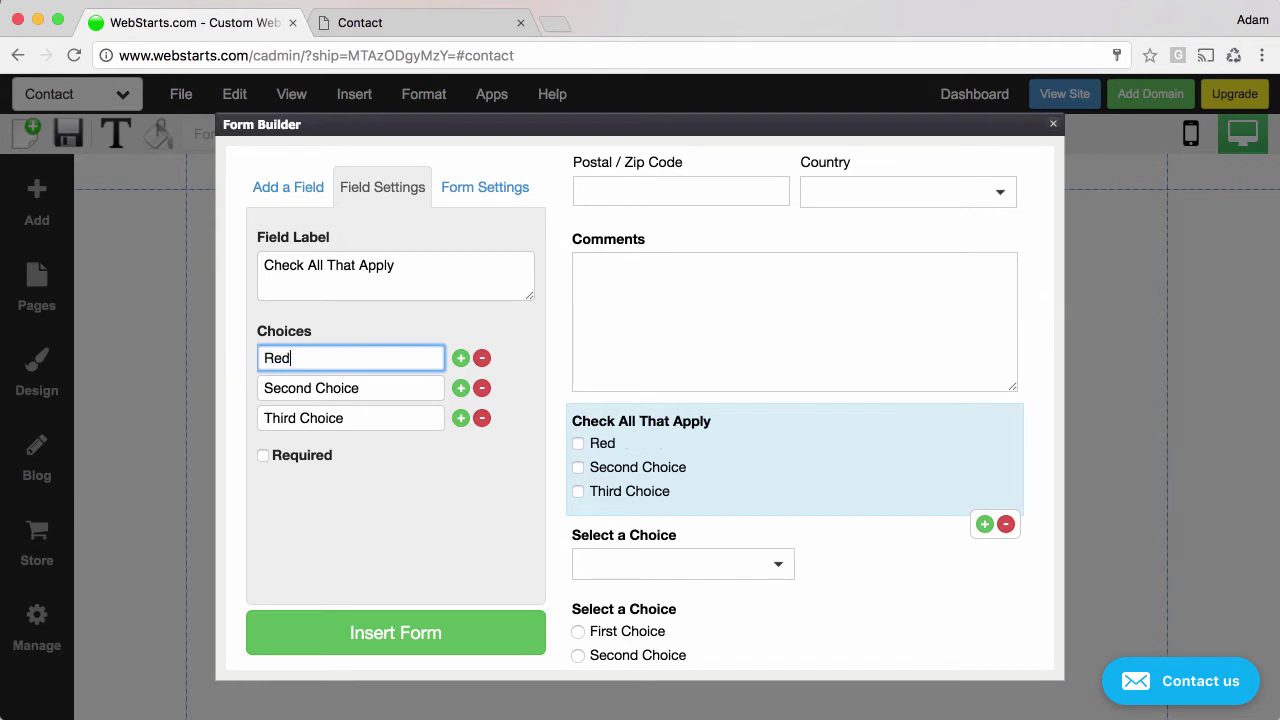
key("Tab")
type("Blue")
key("Tab")
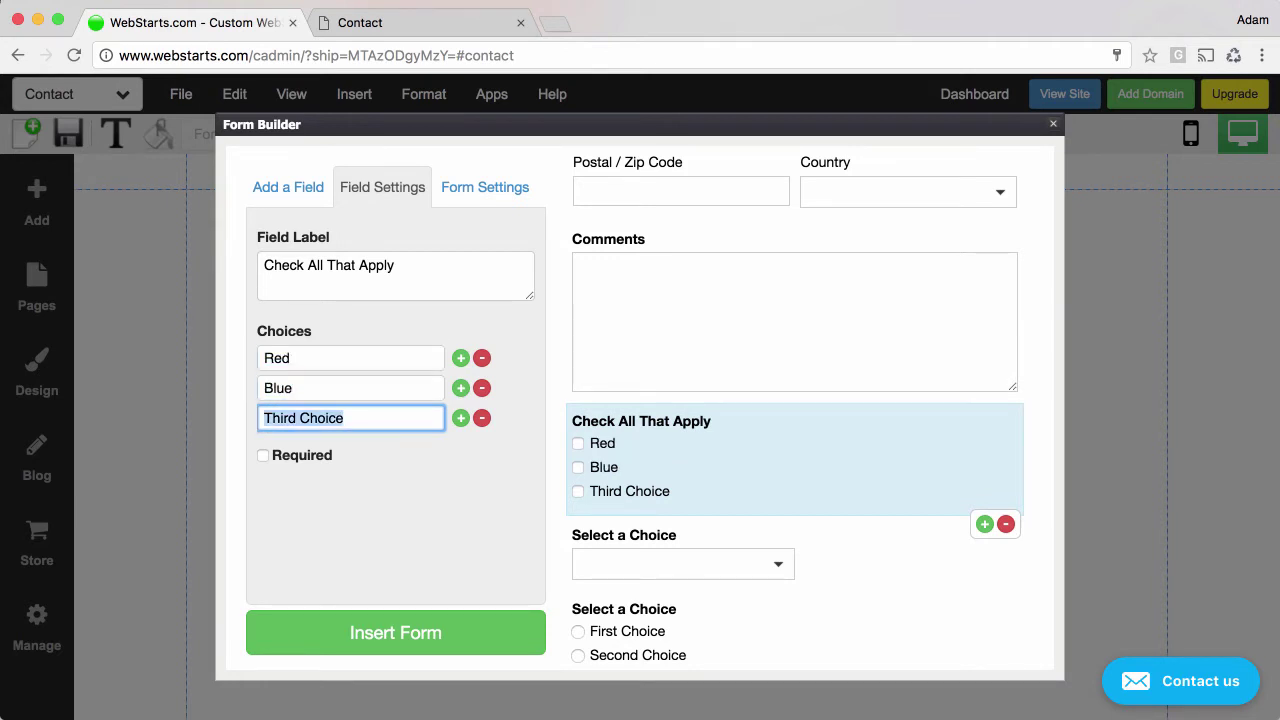
type("Green")
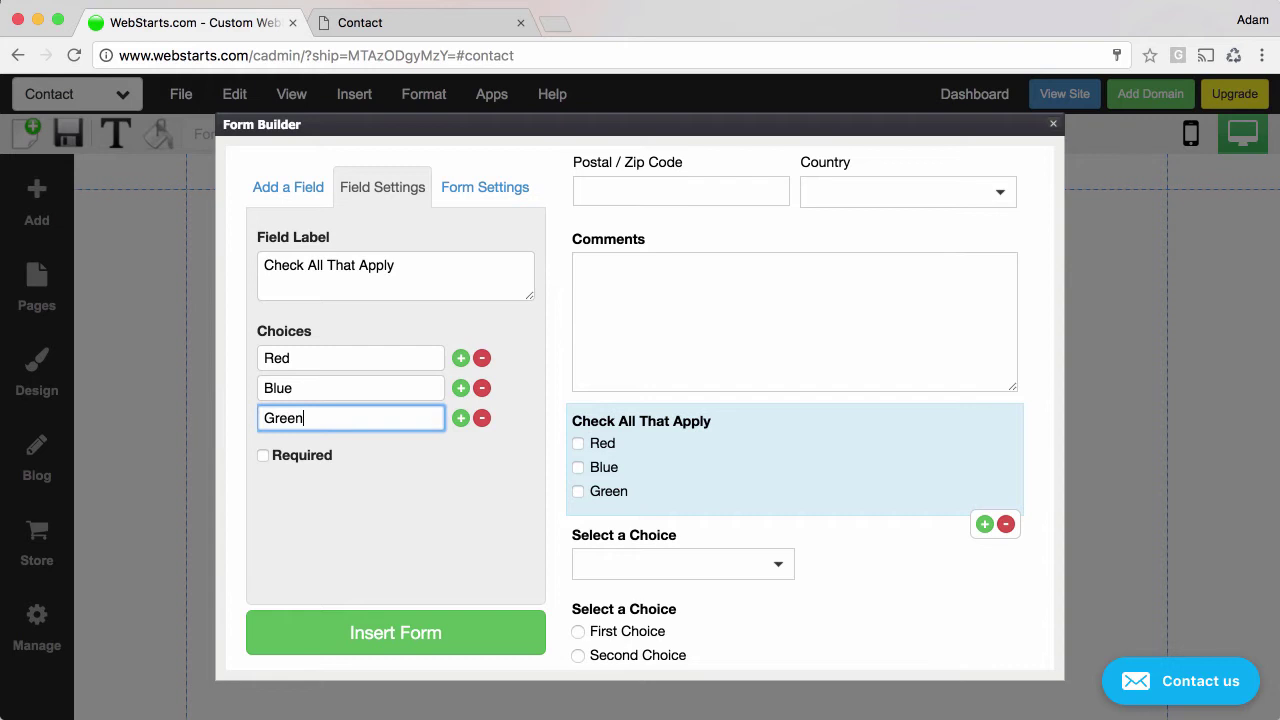
Add a fourth checkbox choice, then remove the empty row again.
scroll(717, 596, "down", 2)
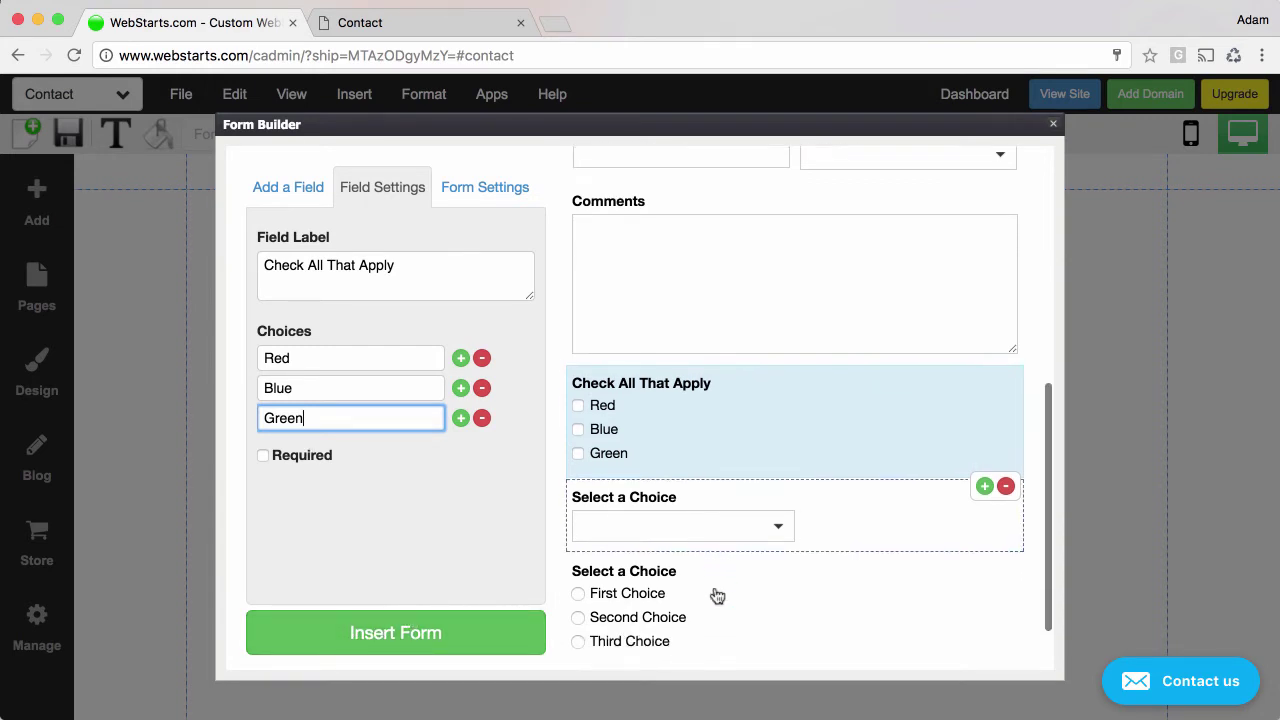
scroll(717, 596, "down", 2)
left_click(829, 480)
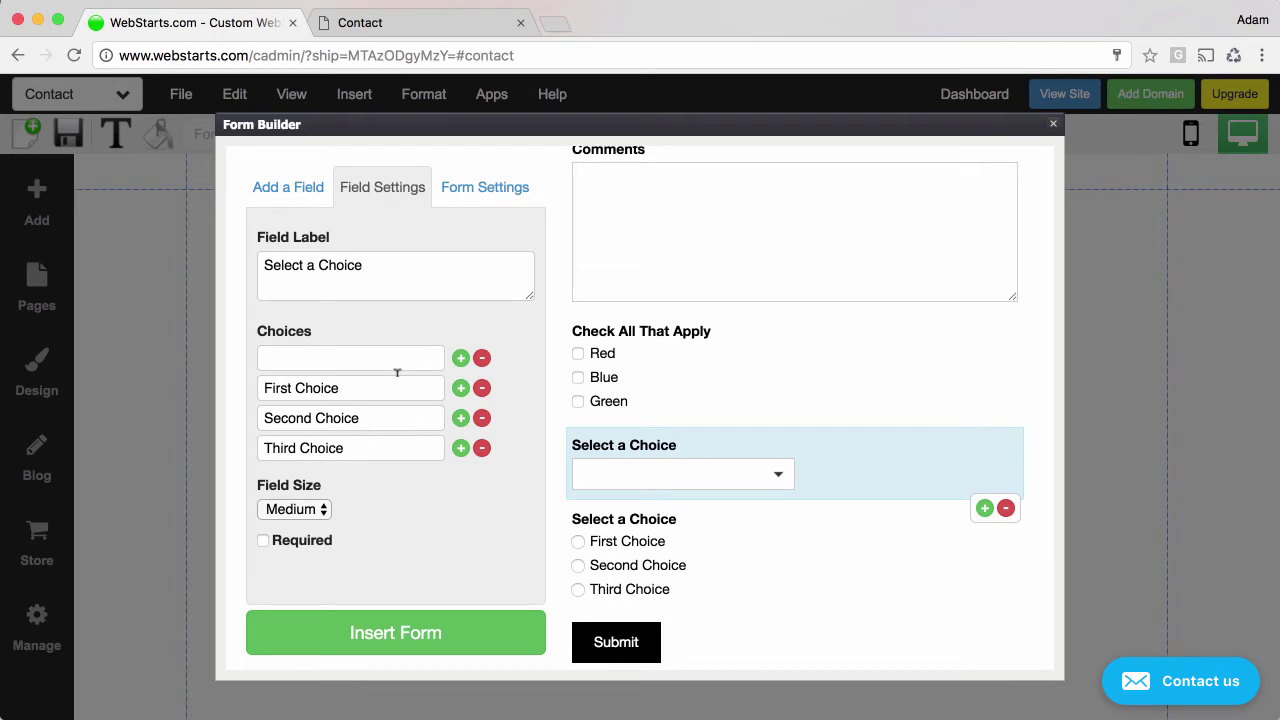
left_click(723, 394)
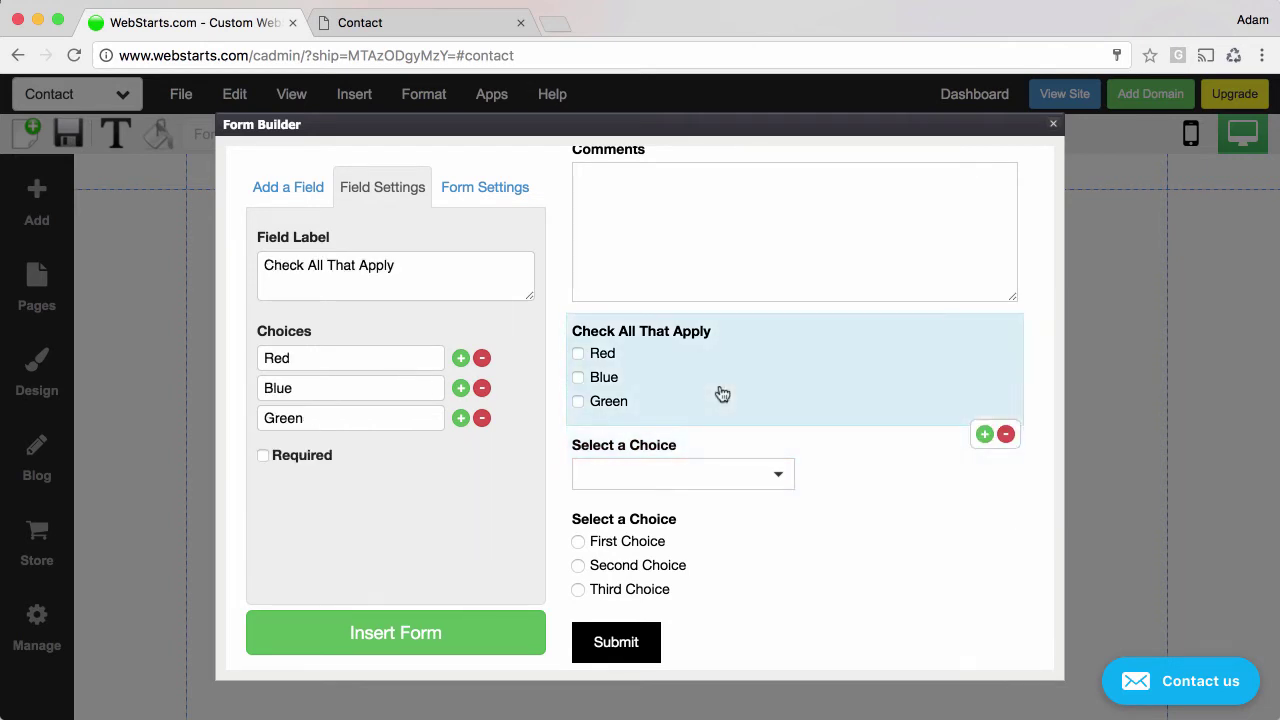
left_click(460, 418)
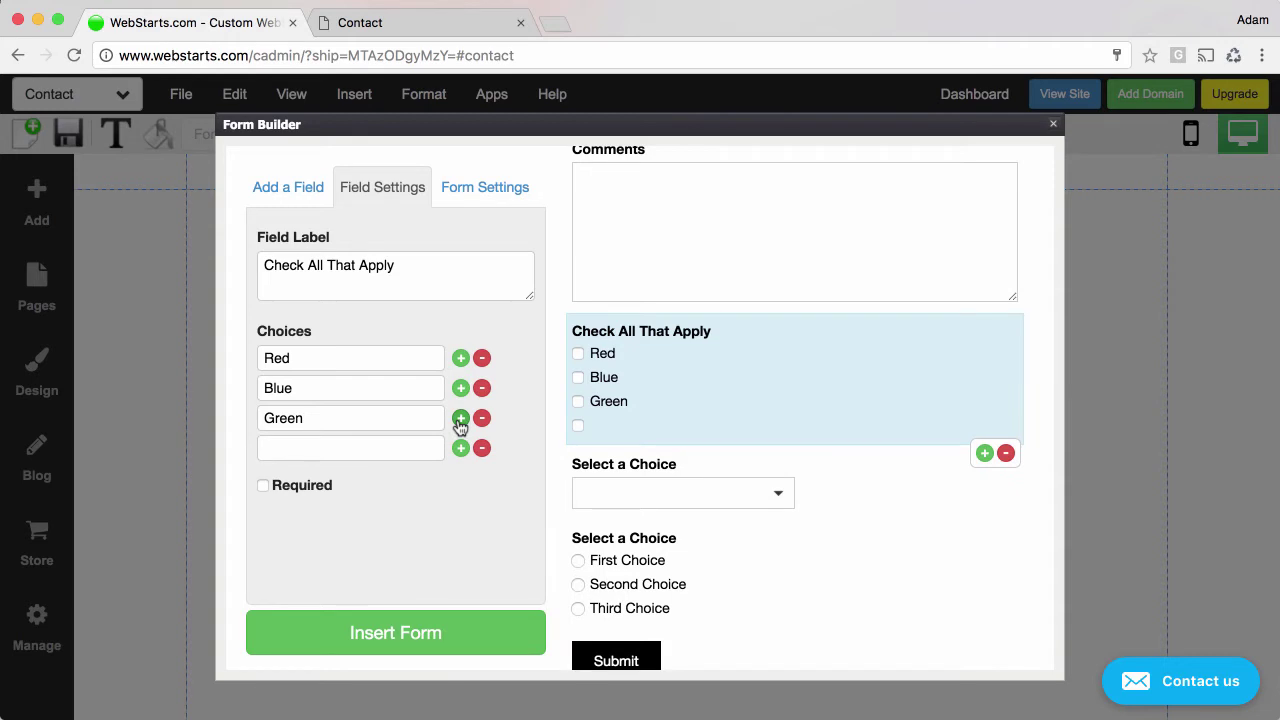
left_click(482, 448)
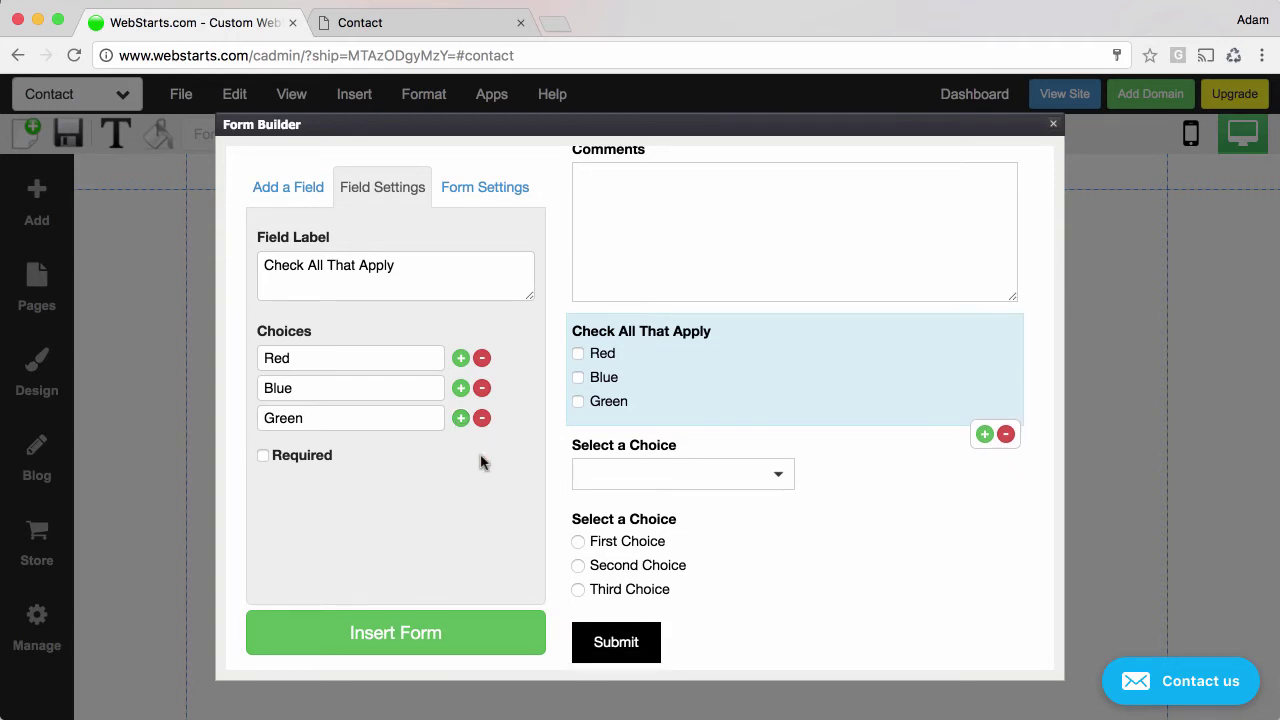
scroll(880, 524, "down", 1)
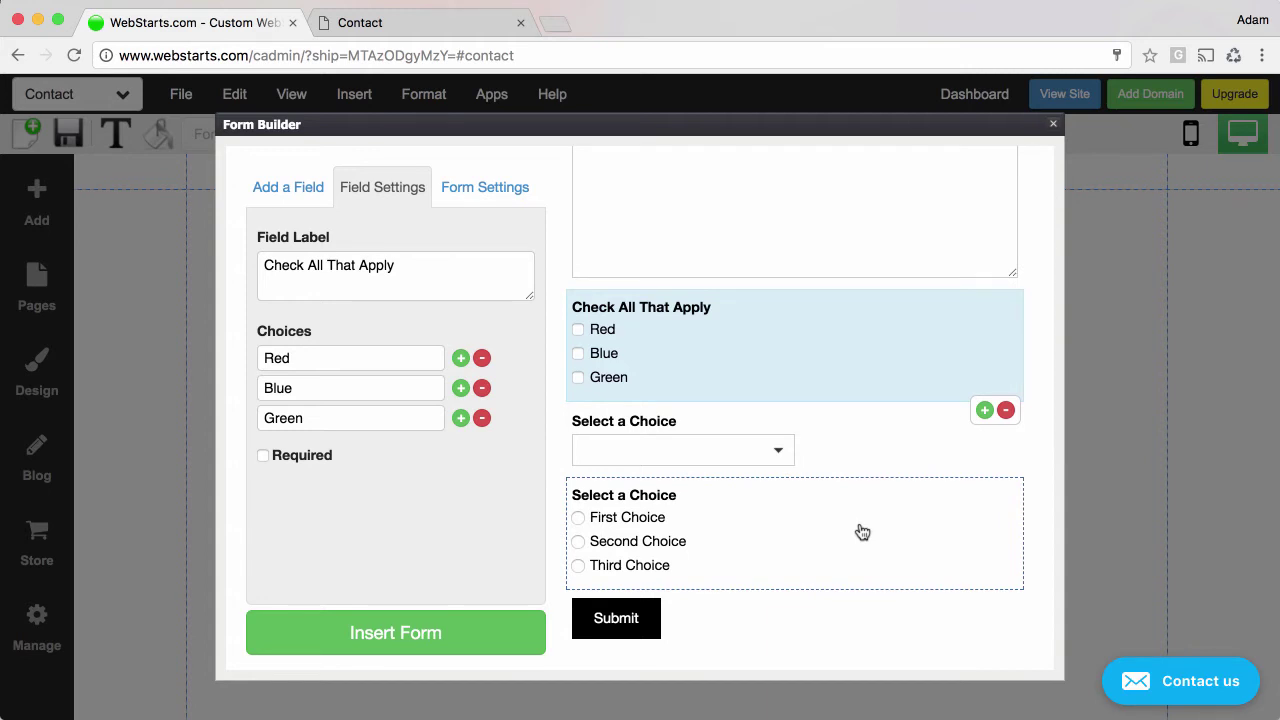
scroll(820, 534, "up", 4)
scroll(820, 534, "down", 3)
scroll(819, 537, "down", 3)
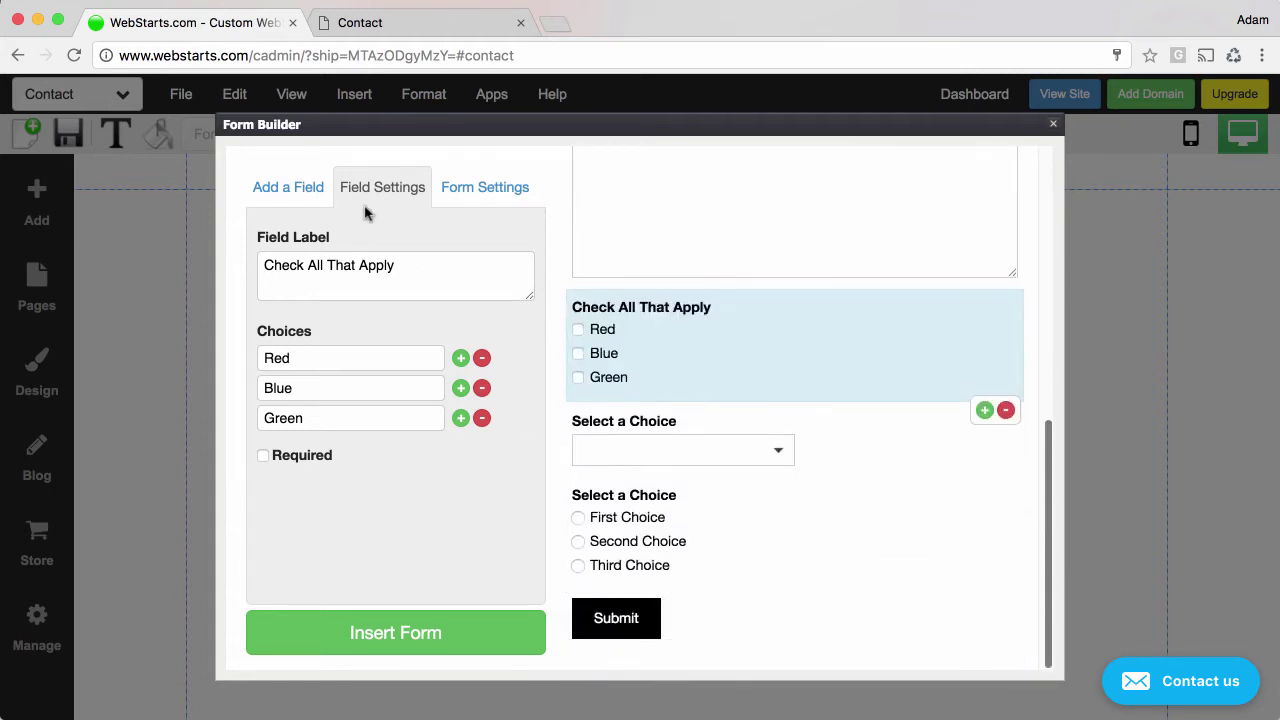
Add a PayPal payment field, dismiss its auto-return notice, and select it.
left_click(288, 188)
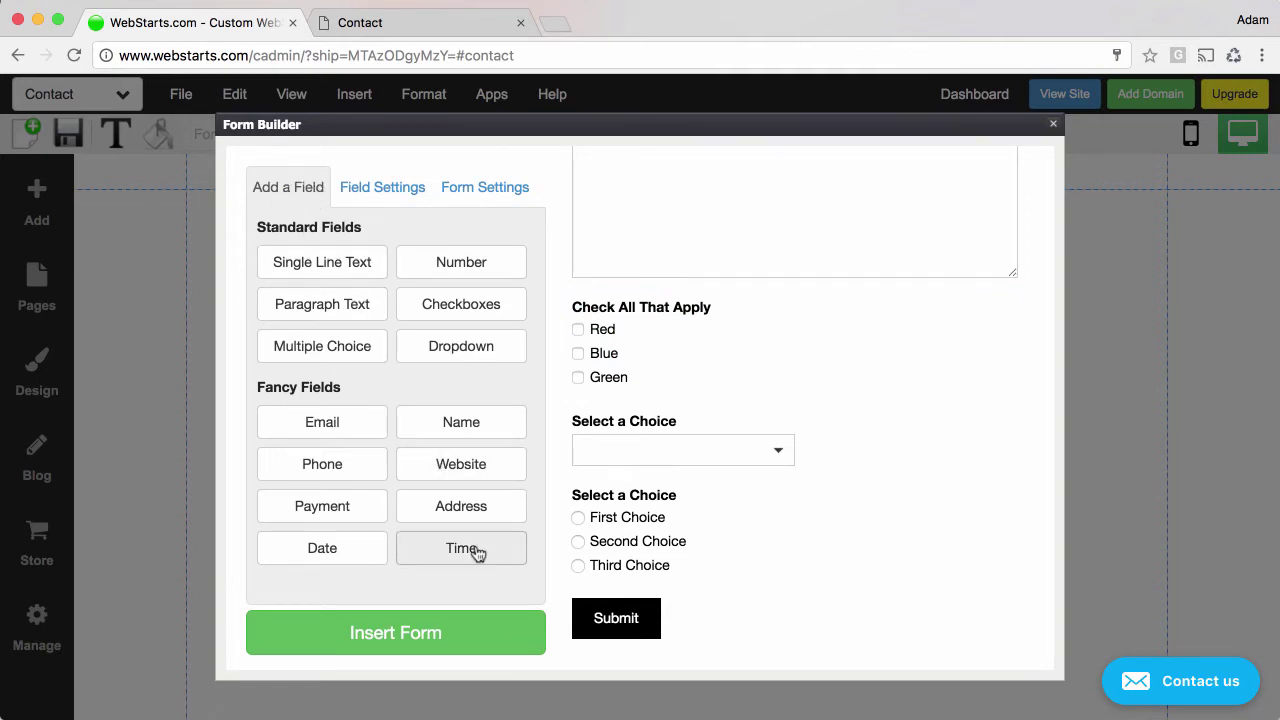
left_click(329, 510)
left_click(868, 566)
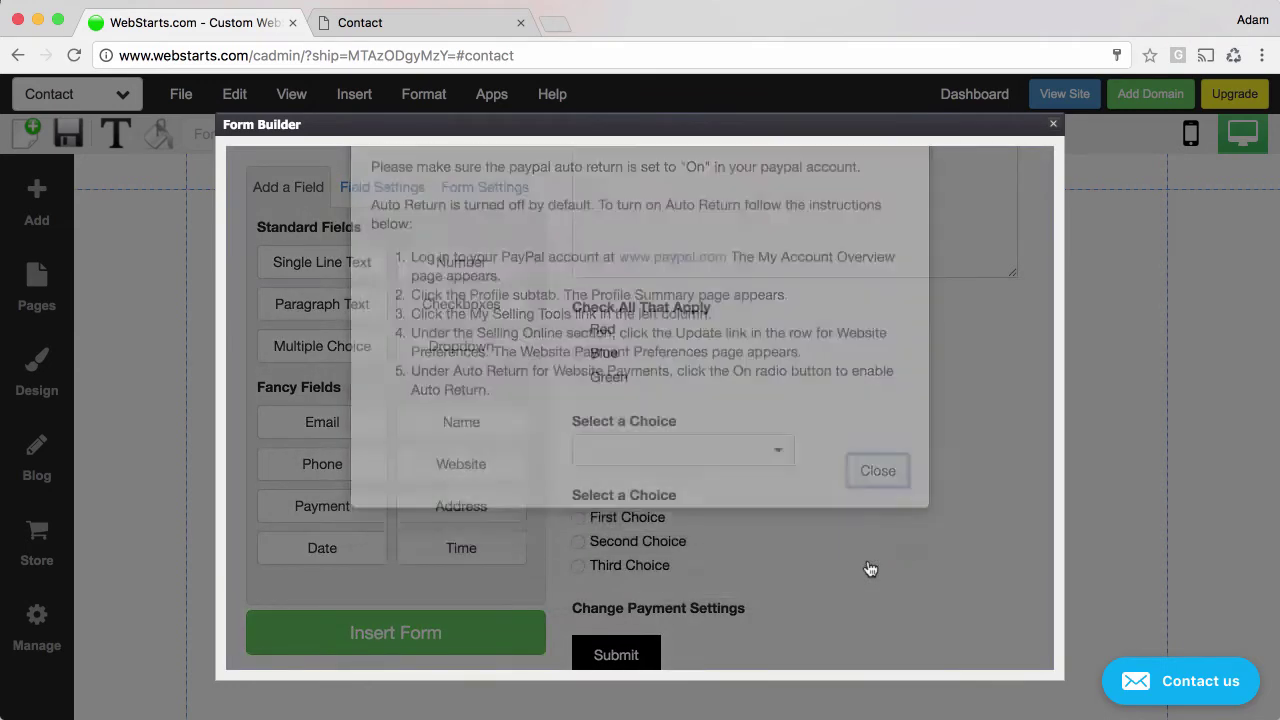
scroll(814, 597, "down", 1)
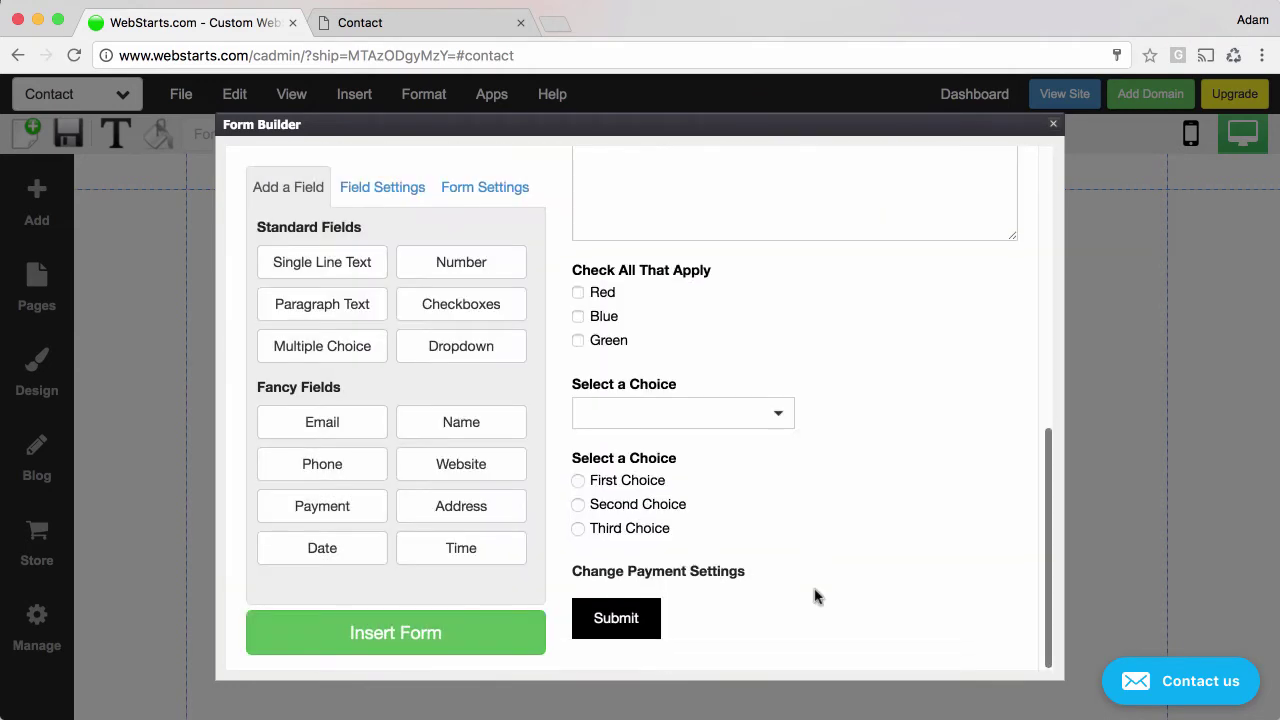
left_click(740, 577)
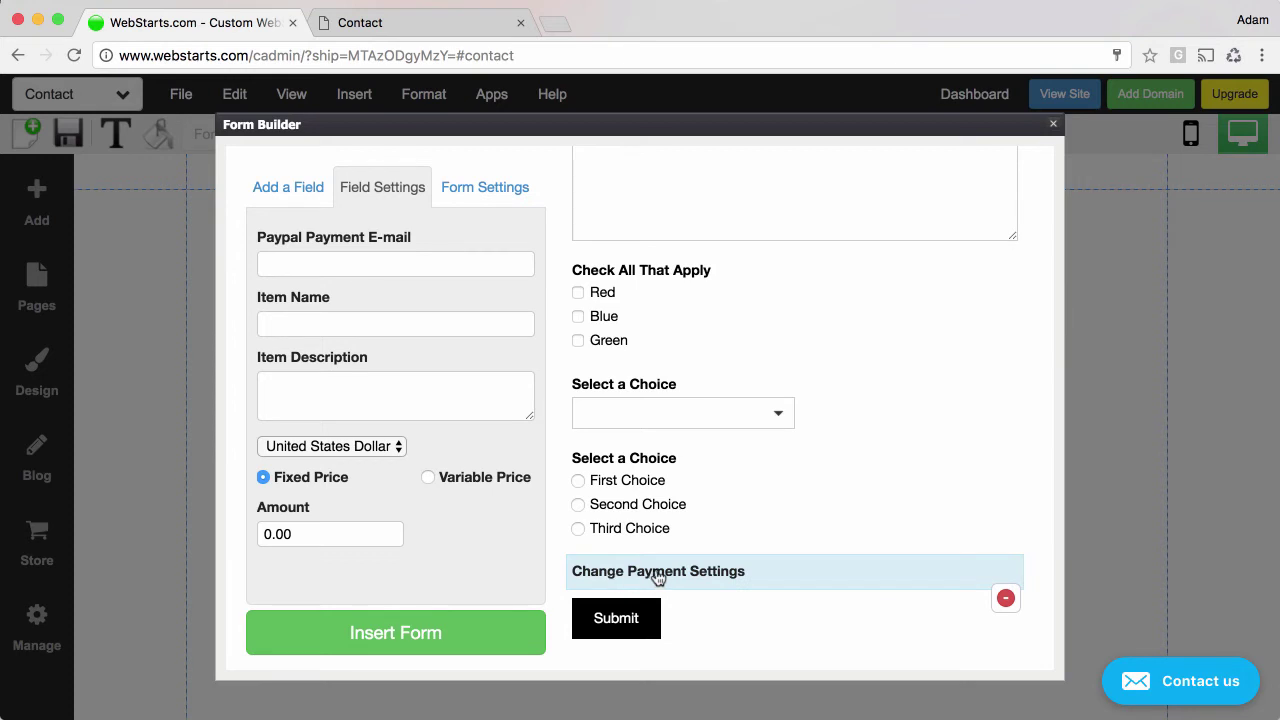
Enter the PayPal account e-mail, item Donation, description 'Help hurricane victims', and choose Variable Price.
left_click(351, 263)
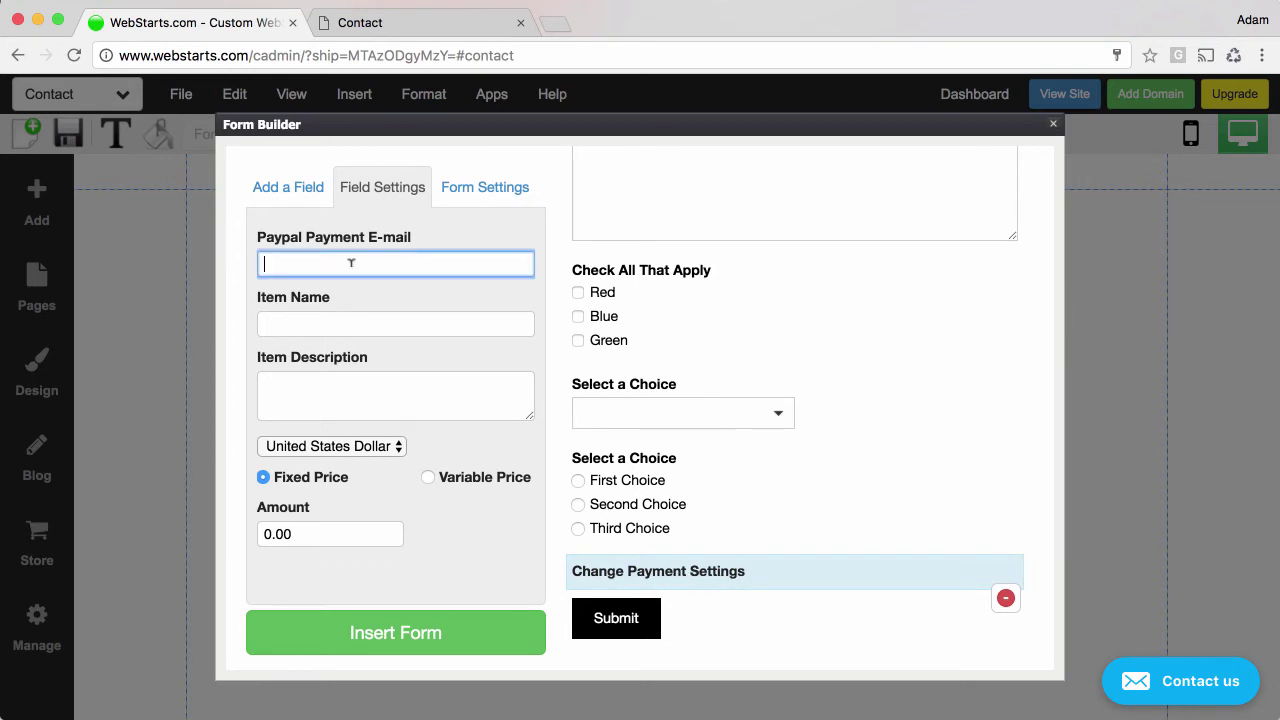
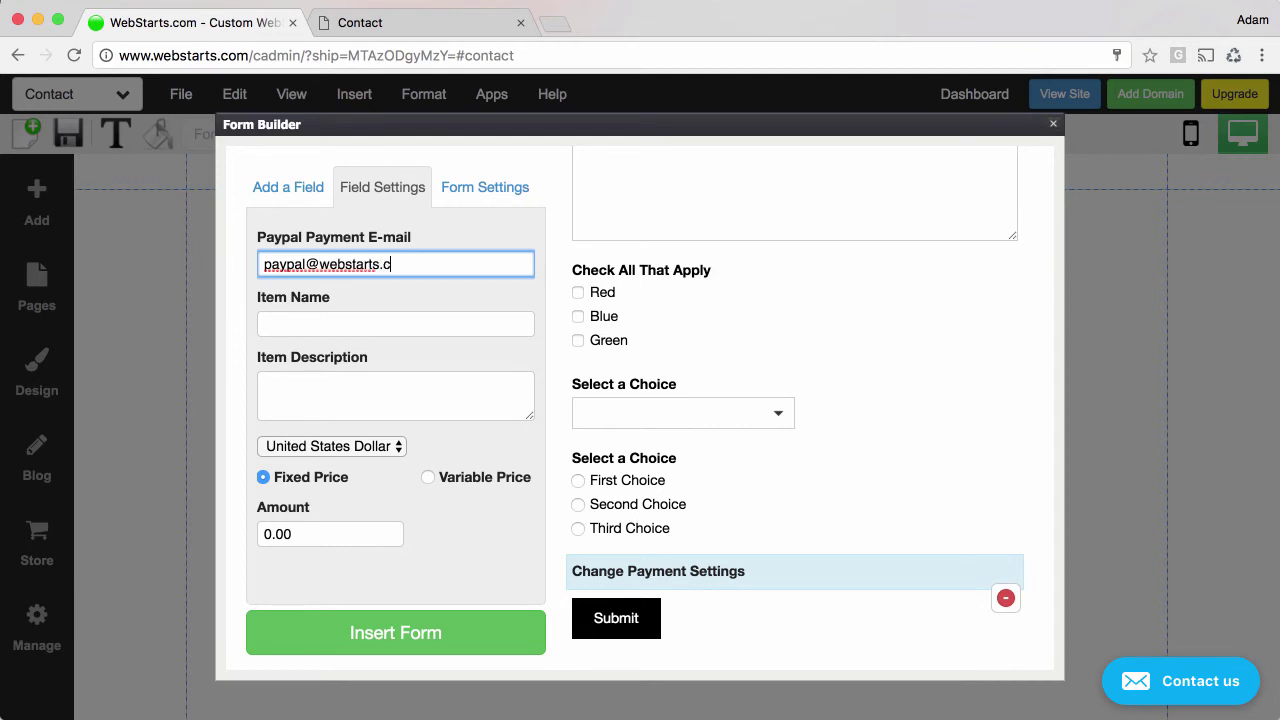
left_click(395, 323)
type("D")
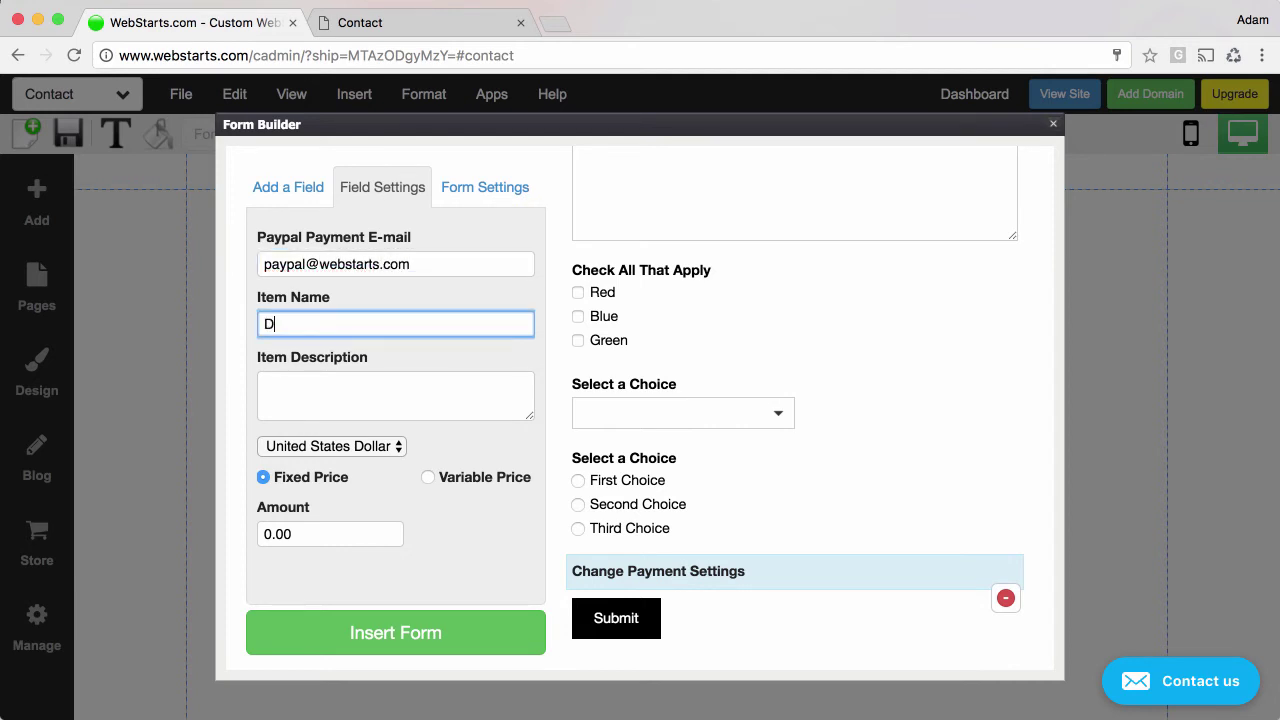
type("onation")
key("Tab")
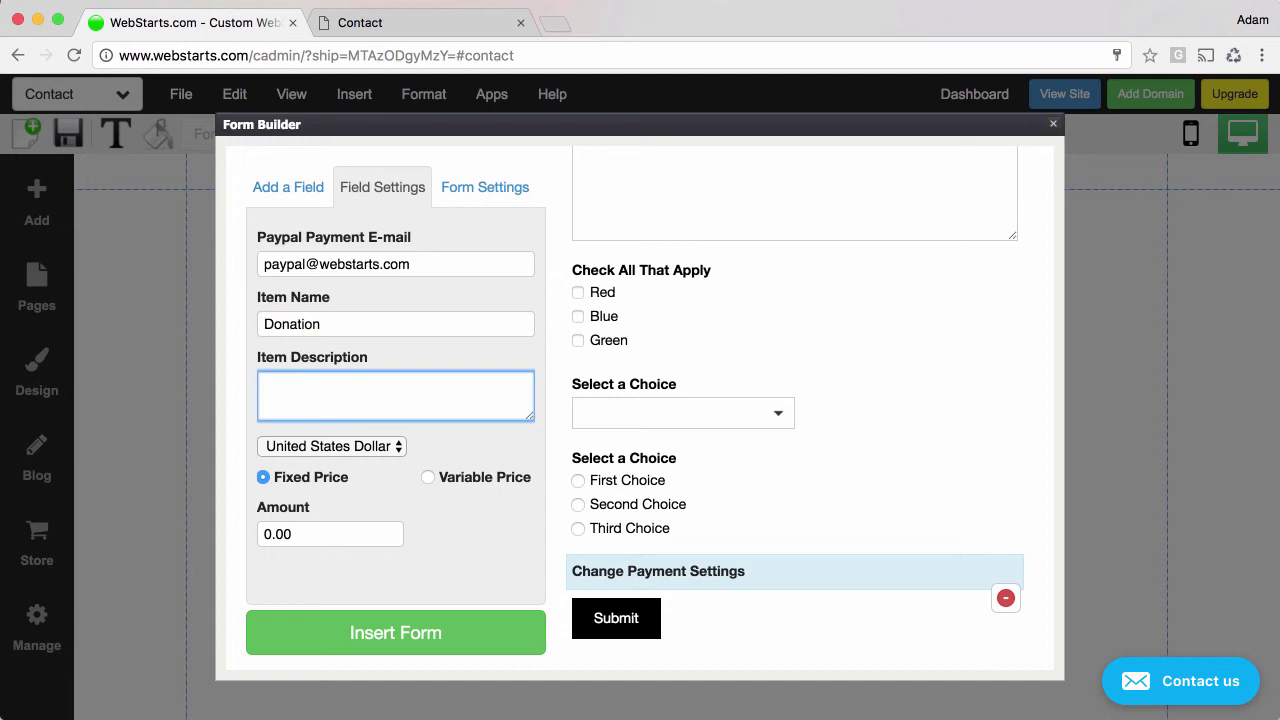
type("Help hurricane victims")
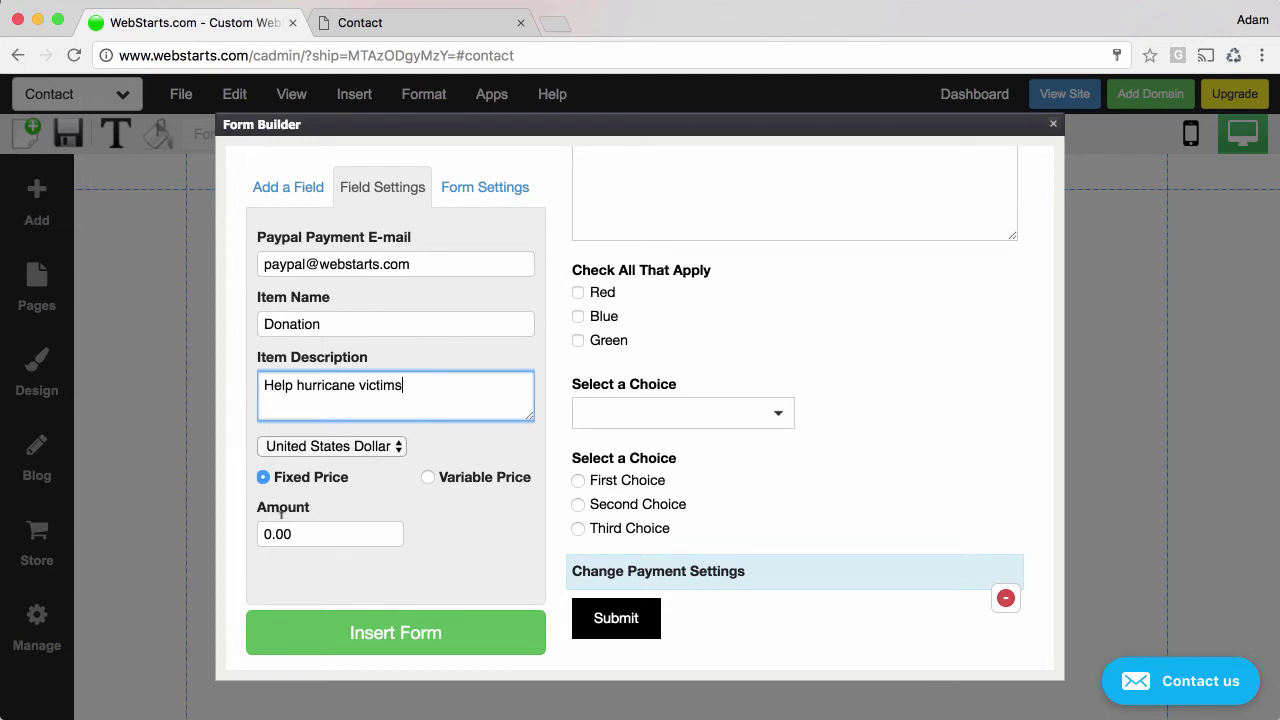
left_click(428, 479)
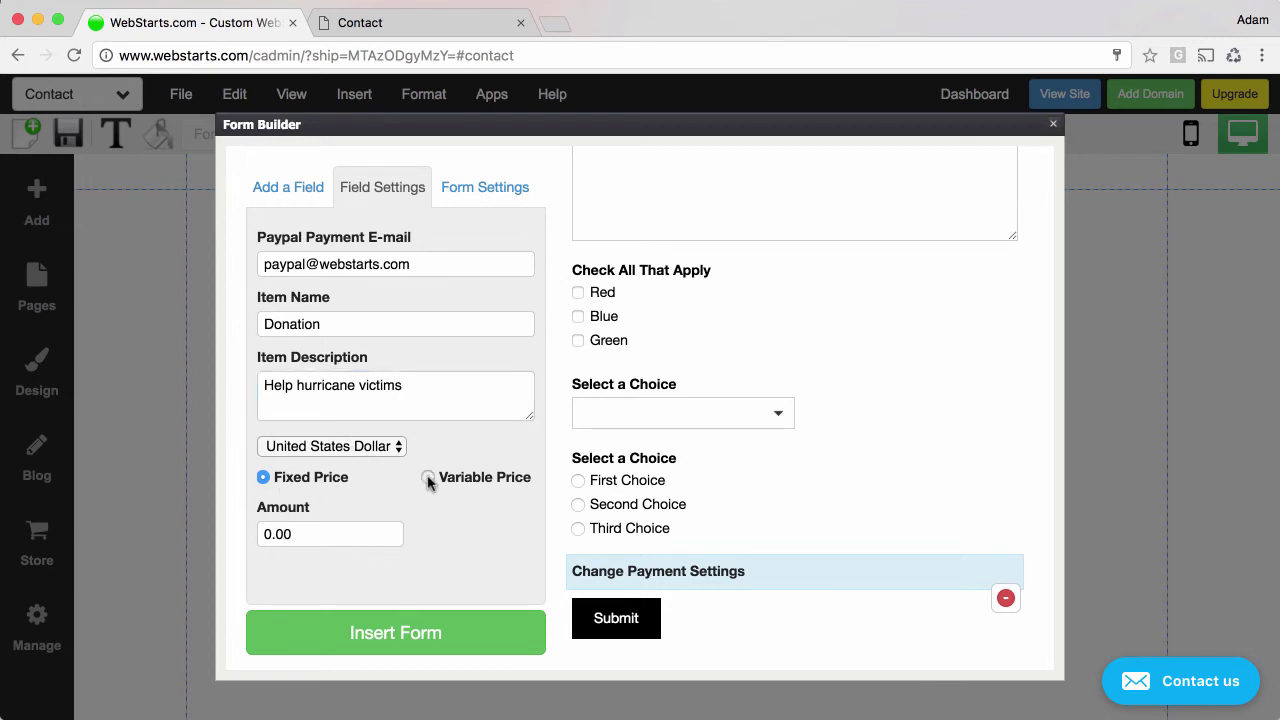
Change the payment field's label from Paypal to Donation Amount.
left_click_drag(357, 530, 251, 531)
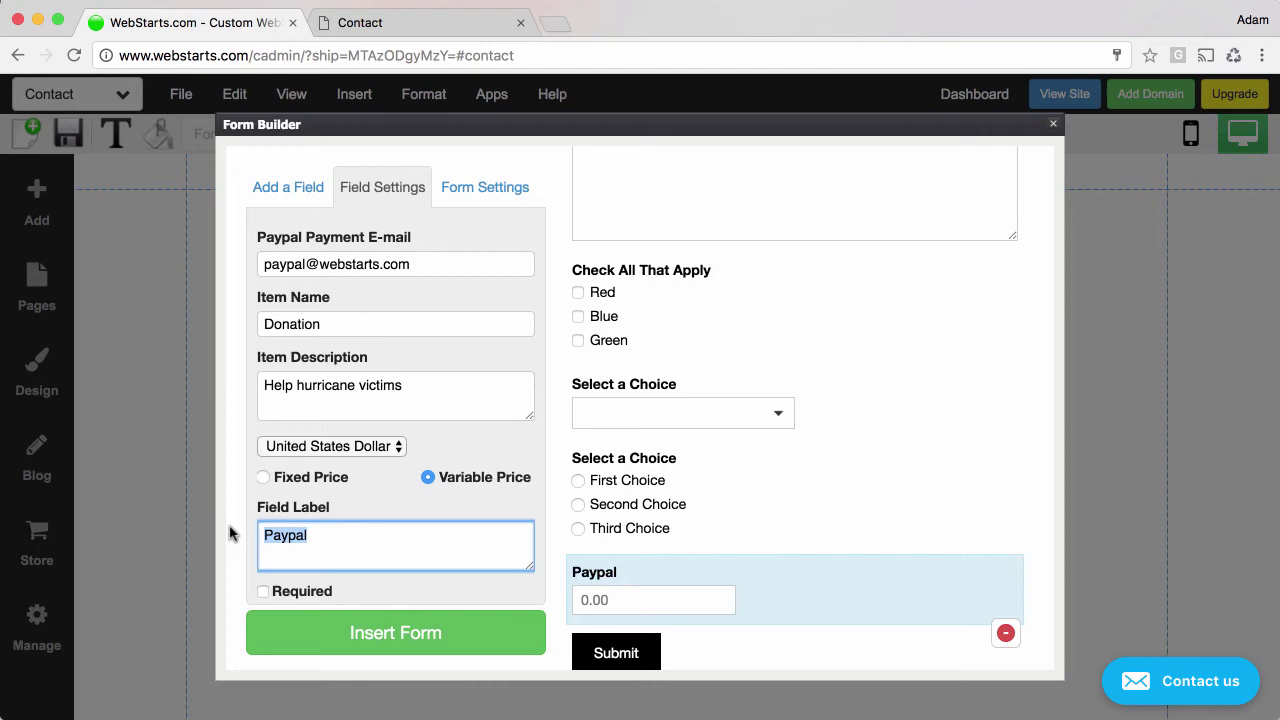
type("Donation ")
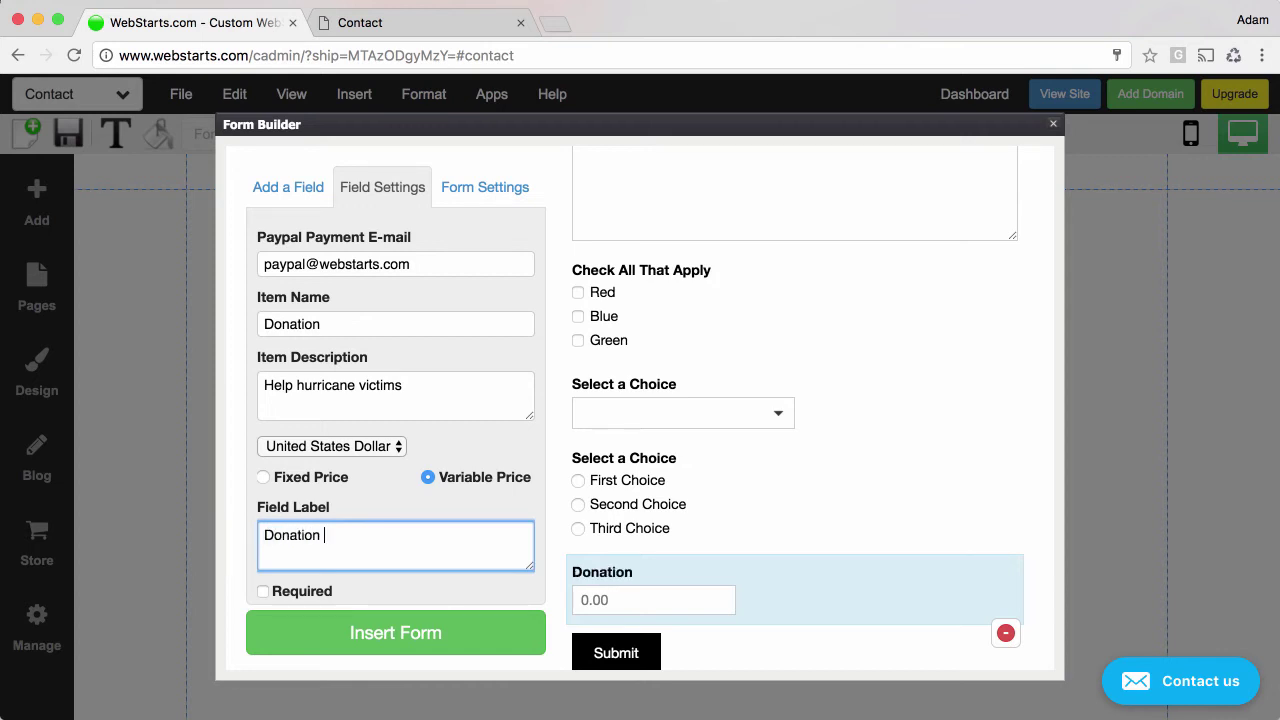
type("Amount")
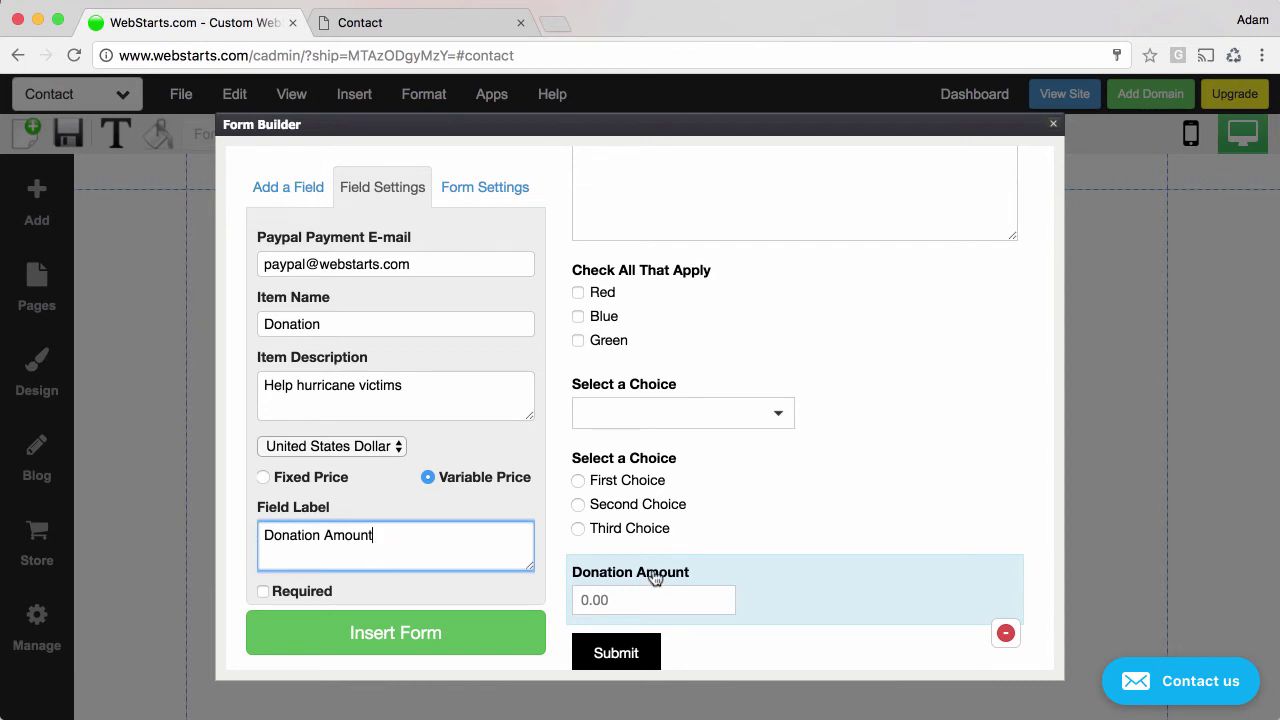
Tick Required on Email Address, try Small and Medium sizes, then restore Large.
scroll(731, 501, "up", 2)
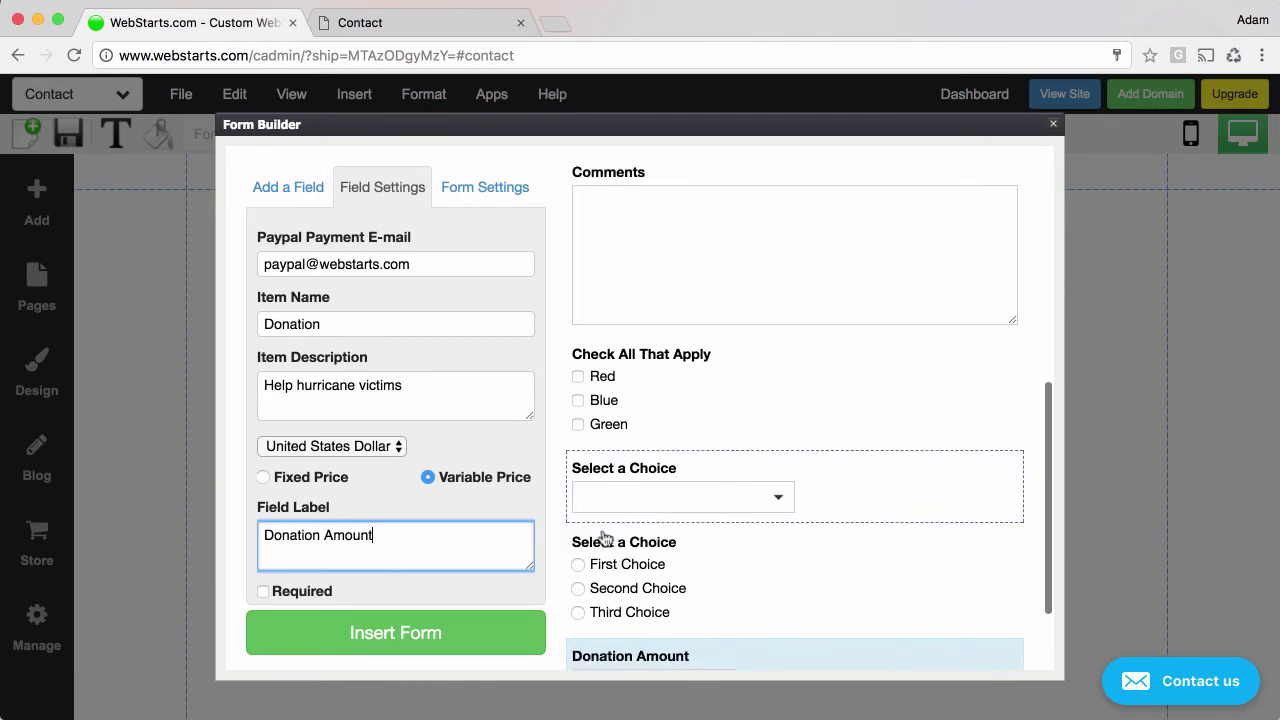
scroll(665, 502, "up", 5)
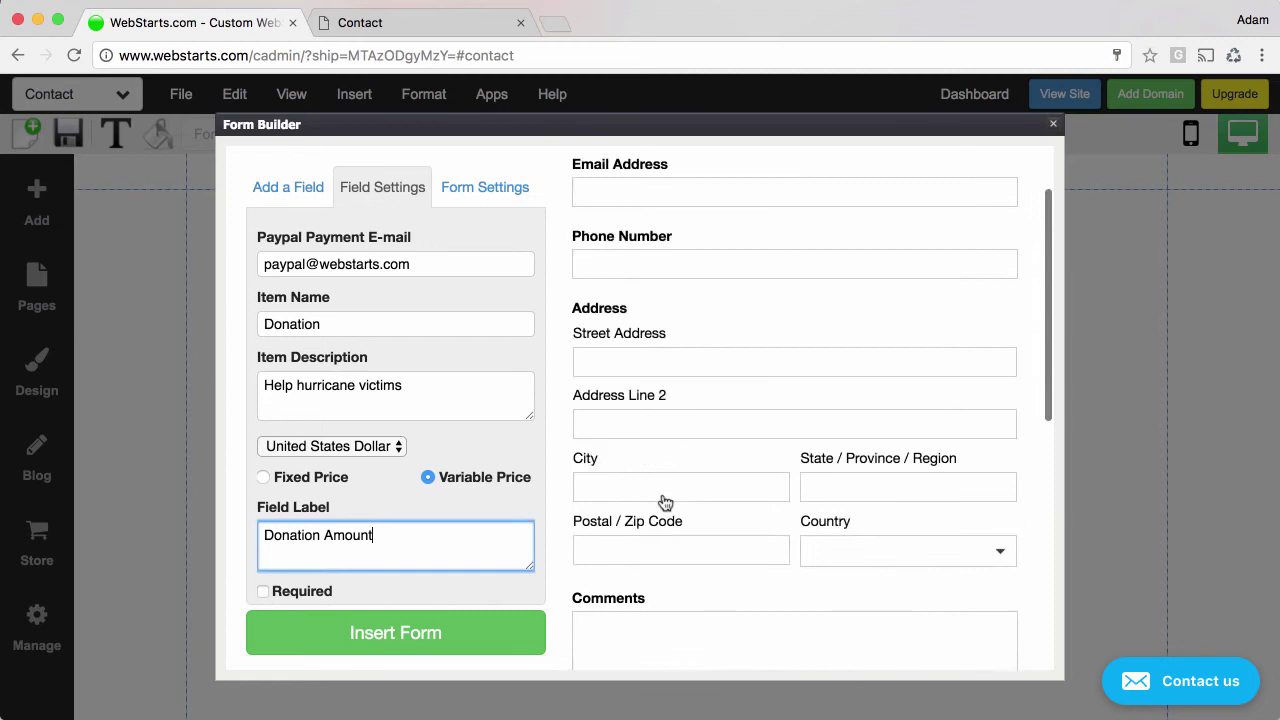
scroll(665, 502, "up", 1)
left_click(708, 290)
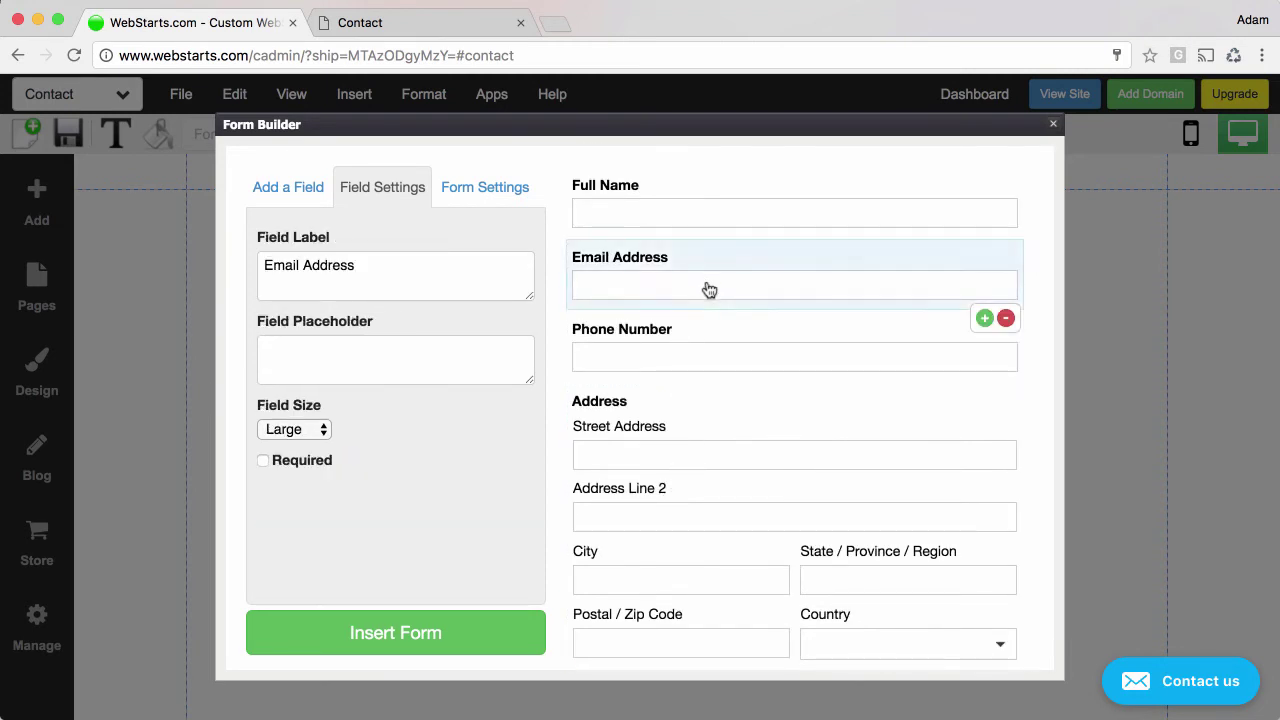
left_click(263, 460)
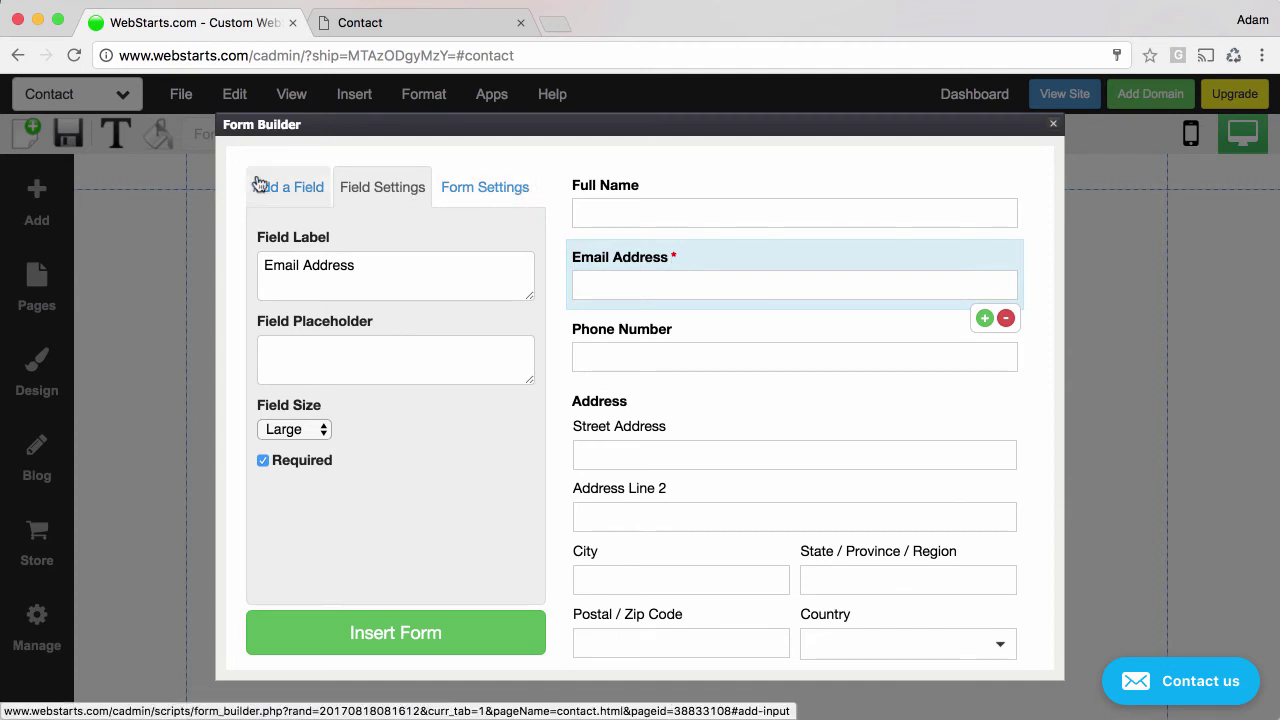
left_click(324, 437)
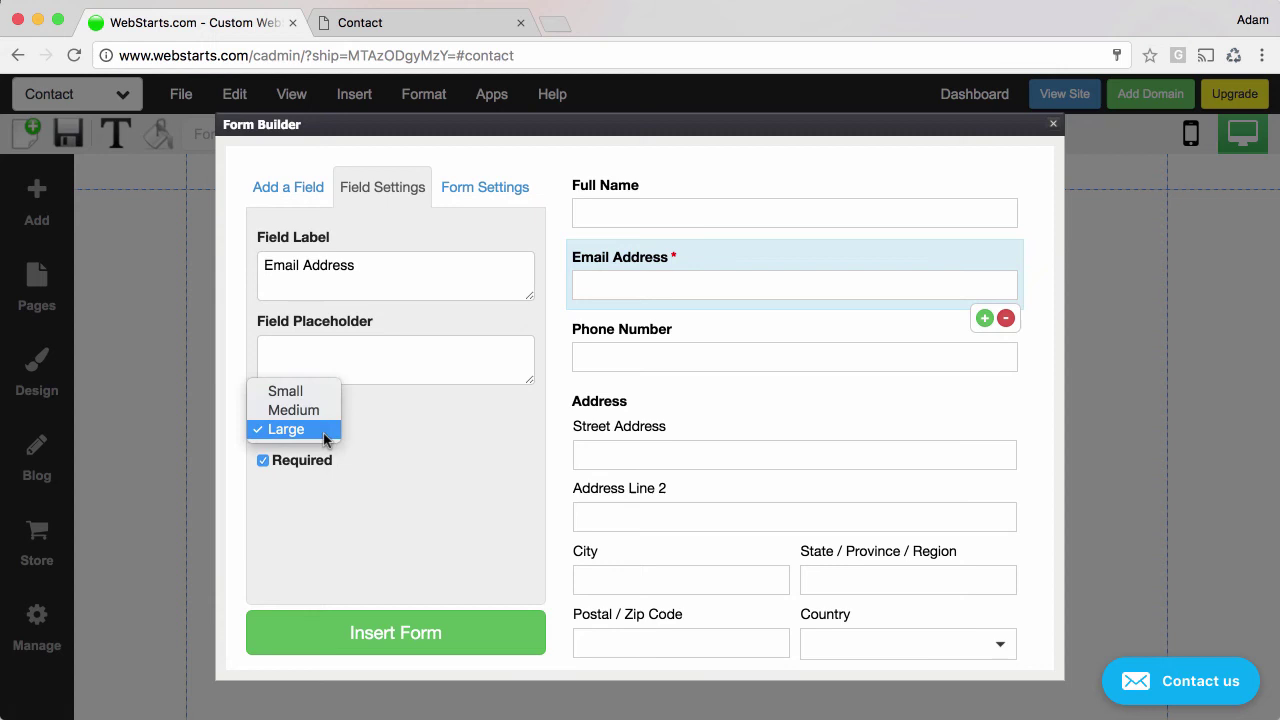
left_click(321, 399)
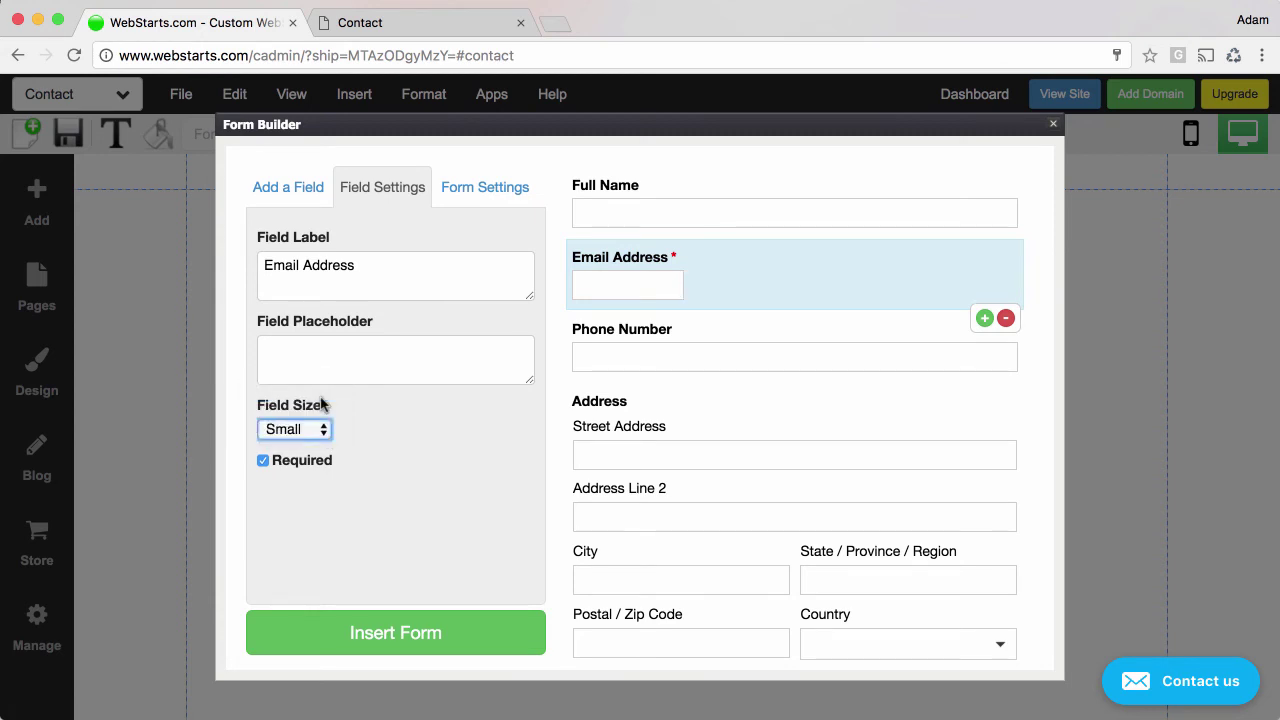
left_click(323, 428)
left_click(319, 450)
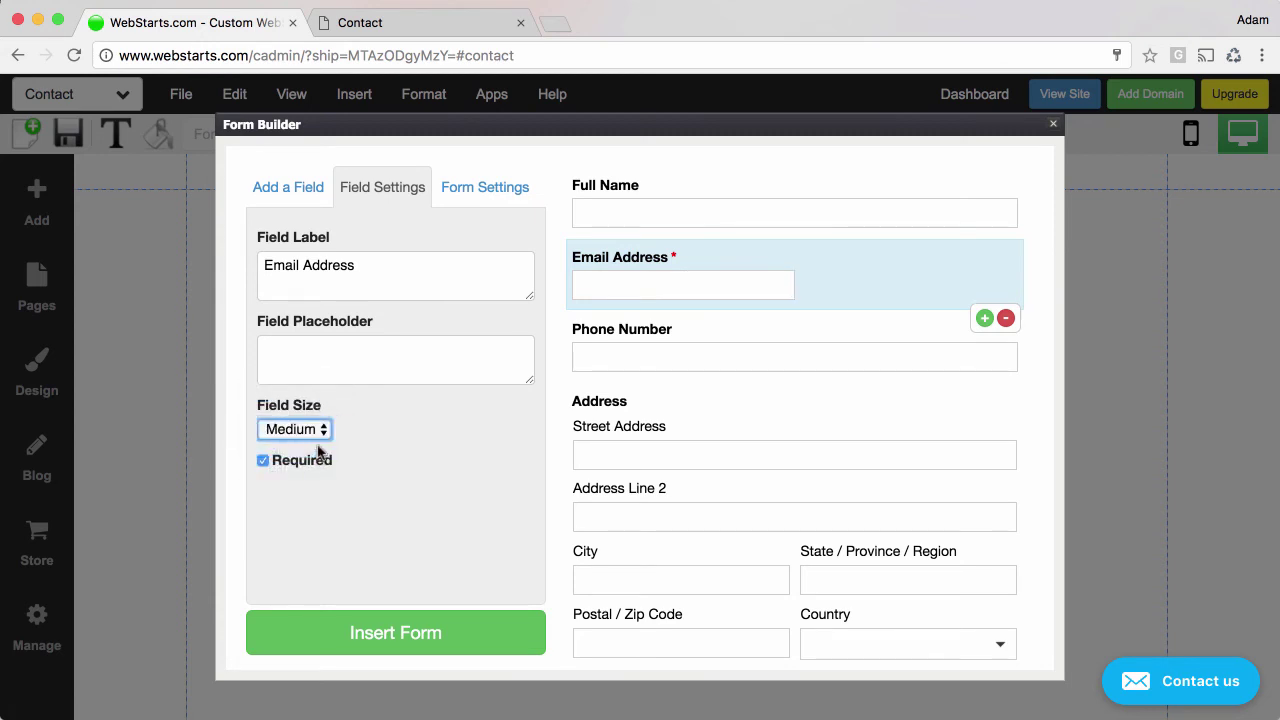
left_click(326, 434)
left_click(390, 457)
In form settings, try Left Aligned labels, then revert to Top Aligned.
left_click(505, 193)
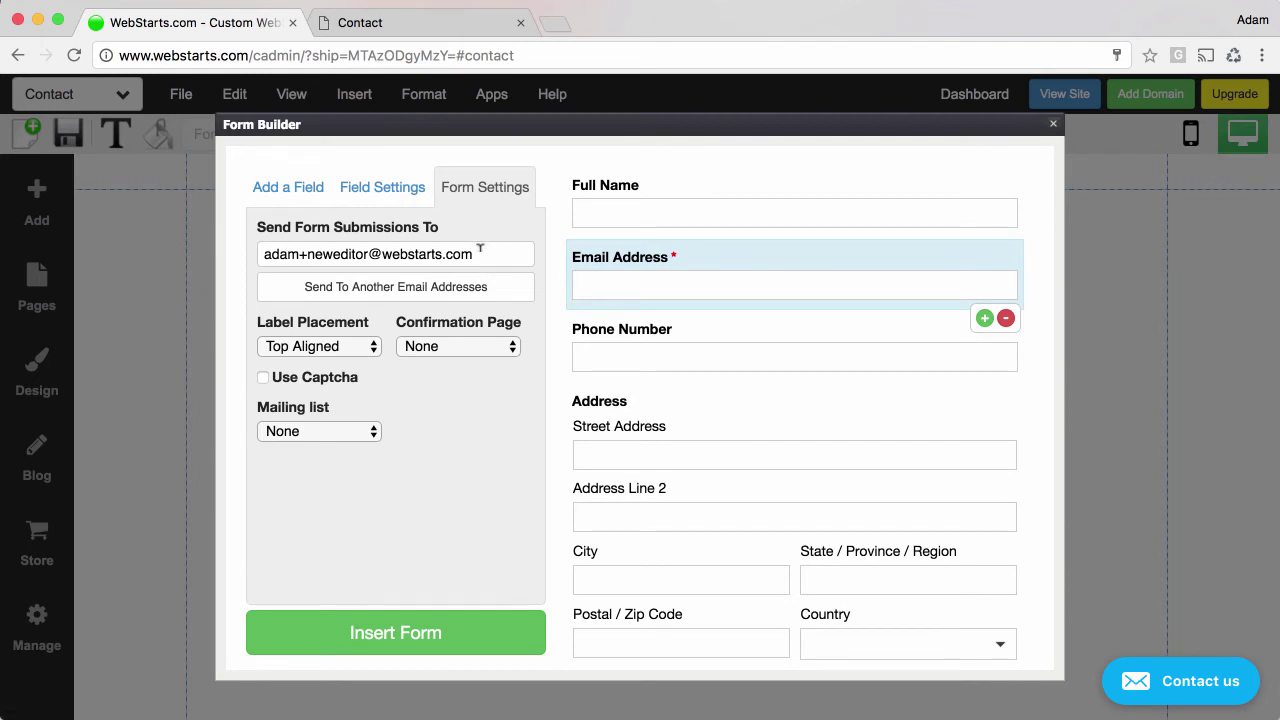
left_click_drag(476, 252, 257, 261)
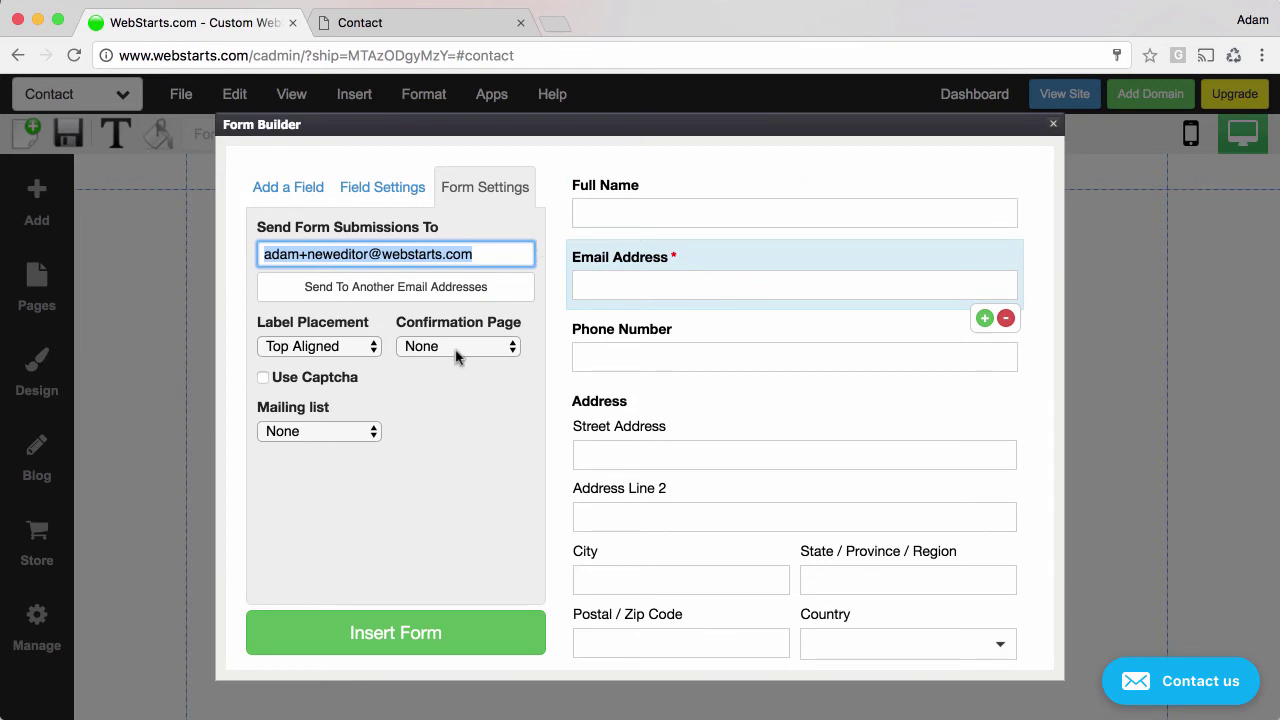
left_click(367, 349)
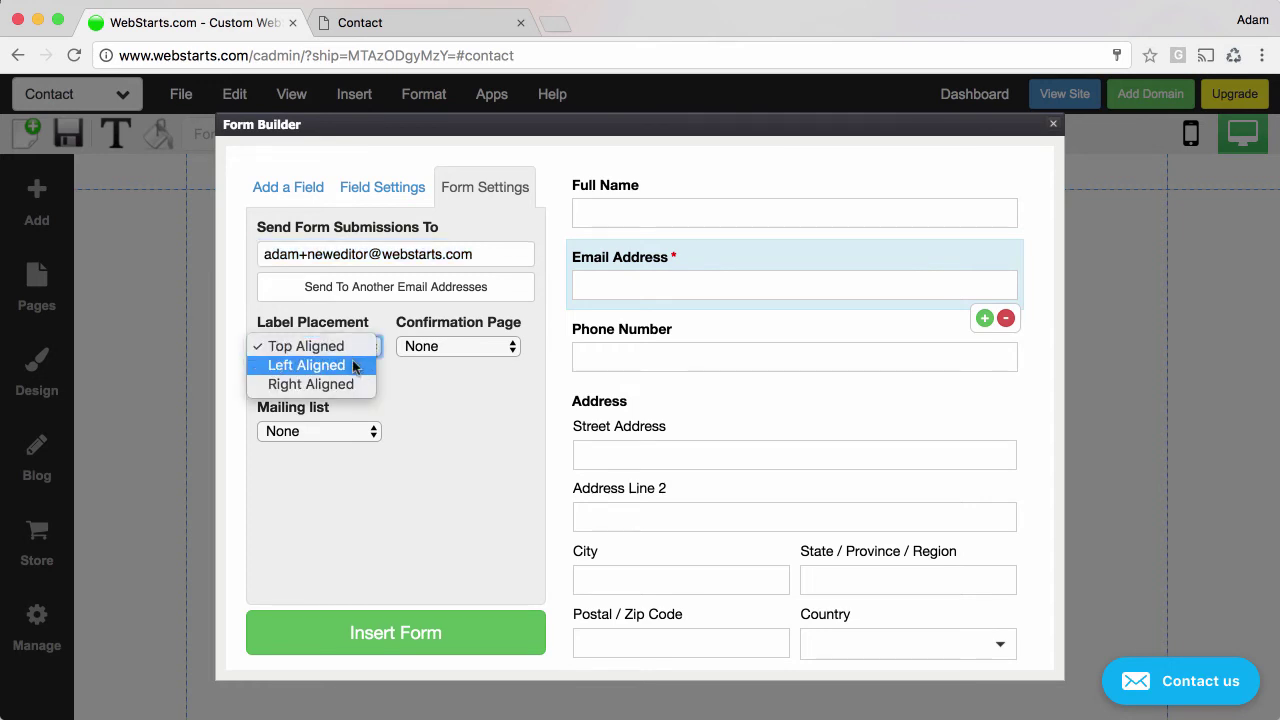
left_click(355, 366)
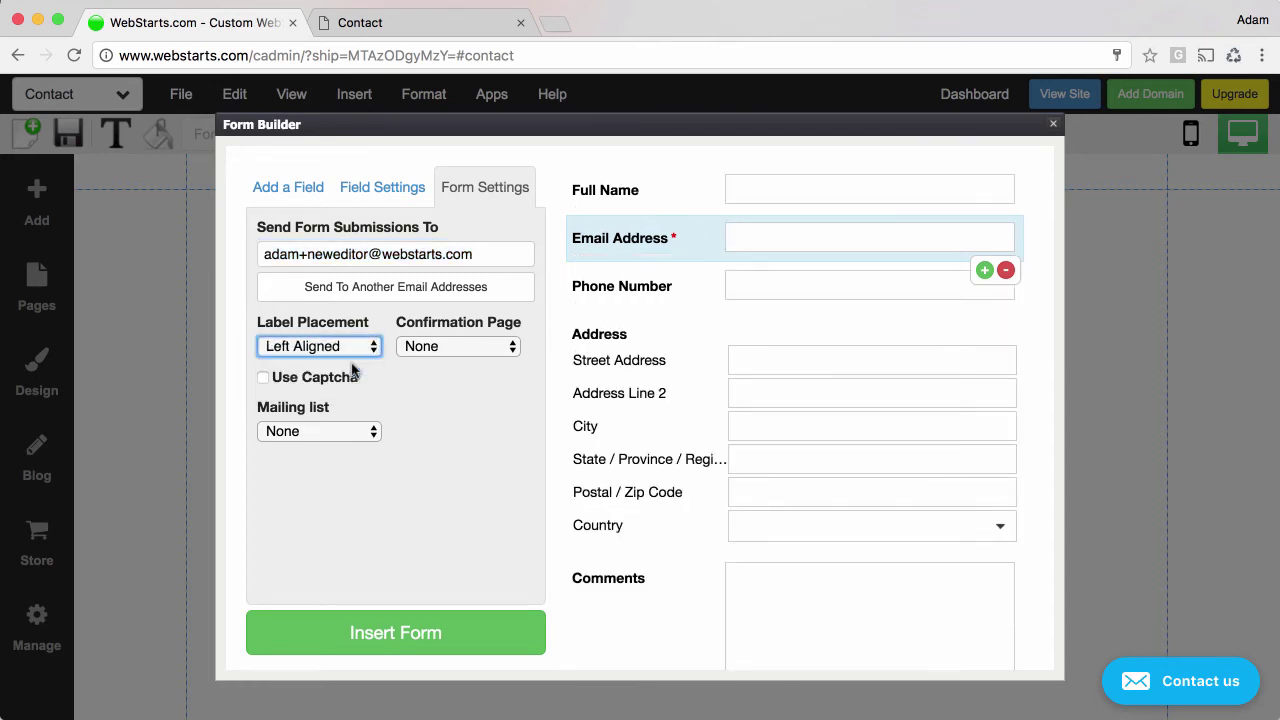
left_click(374, 348)
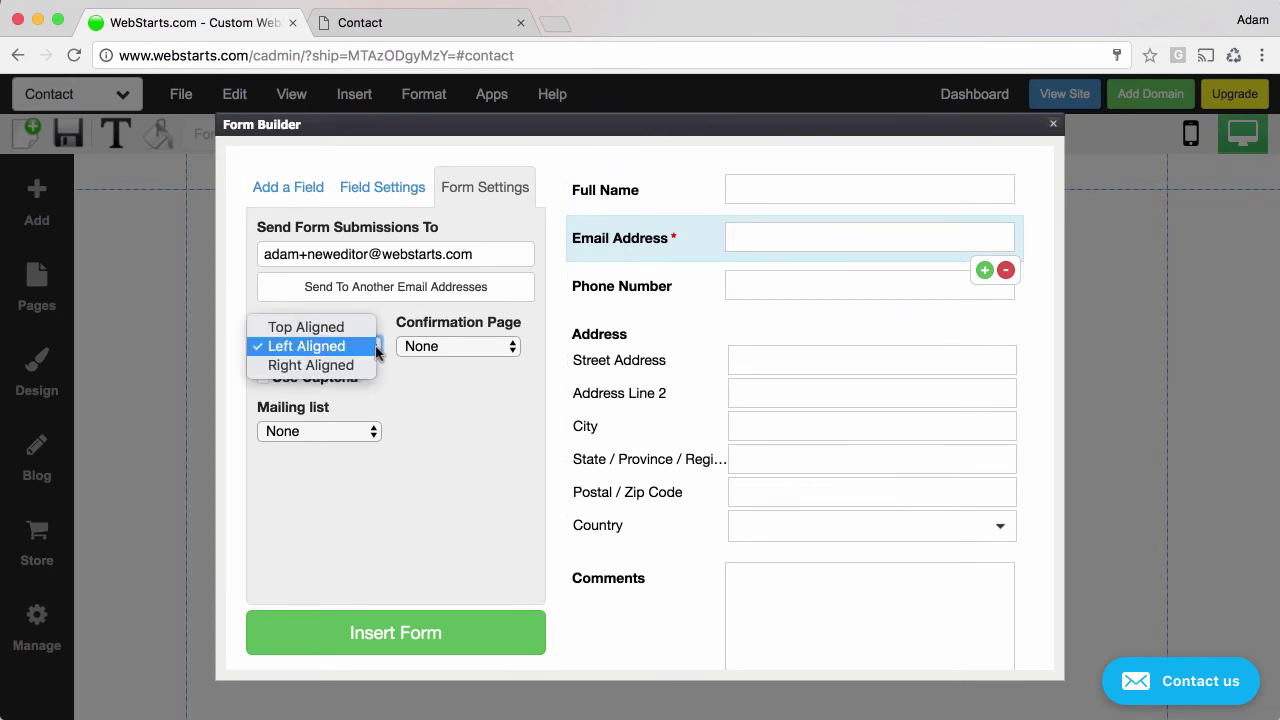
left_click(355, 328)
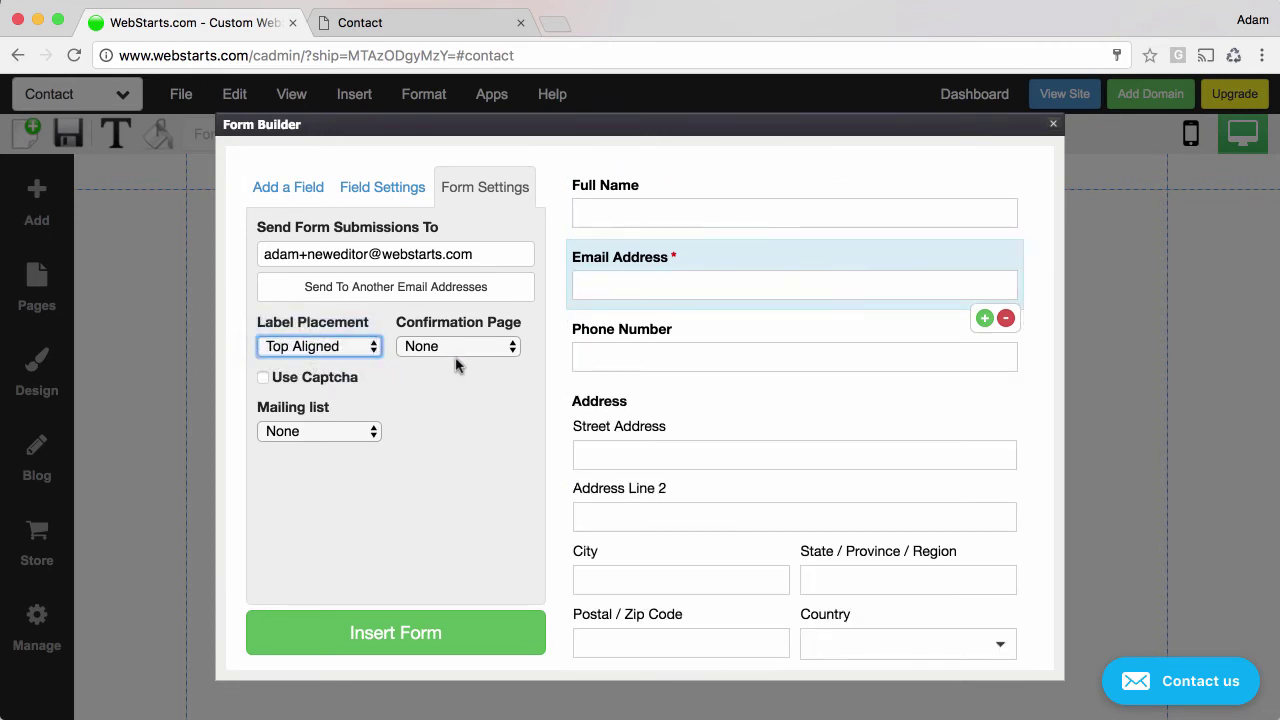
Keep confirmation page None, toggle captcha on and back off, keep mailing list None.
left_click(482, 352)
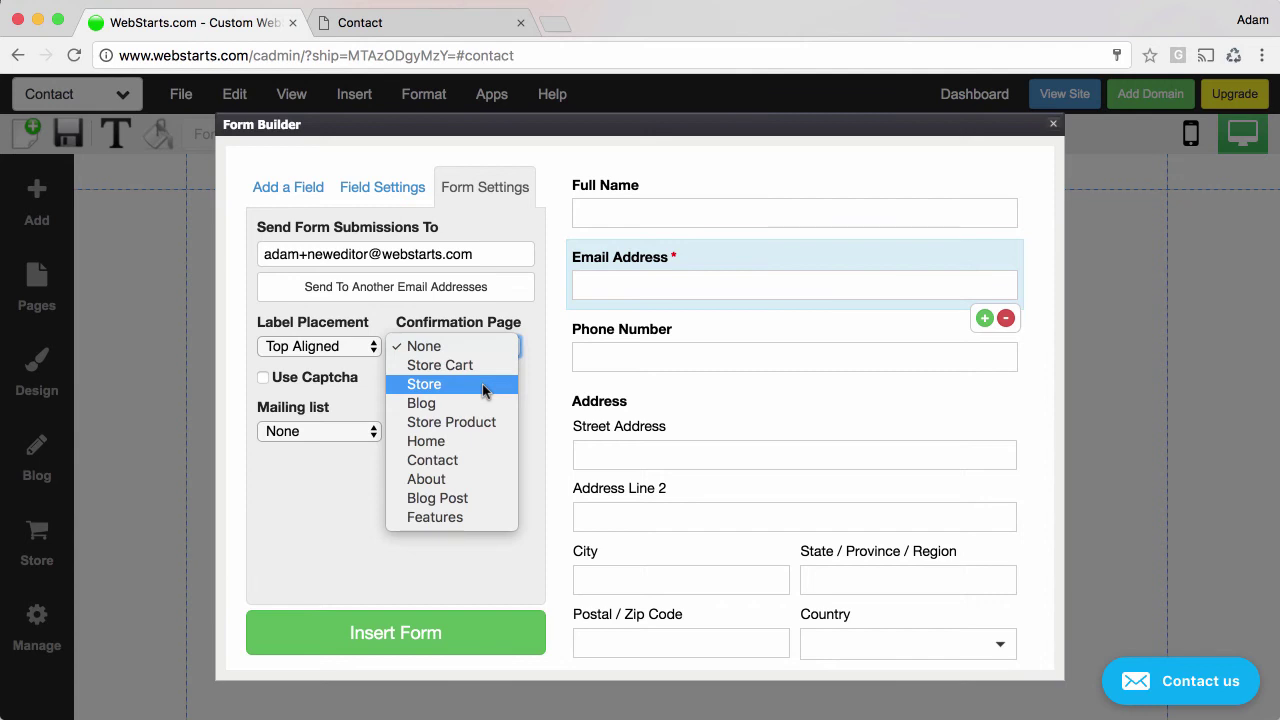
left_click(351, 510)
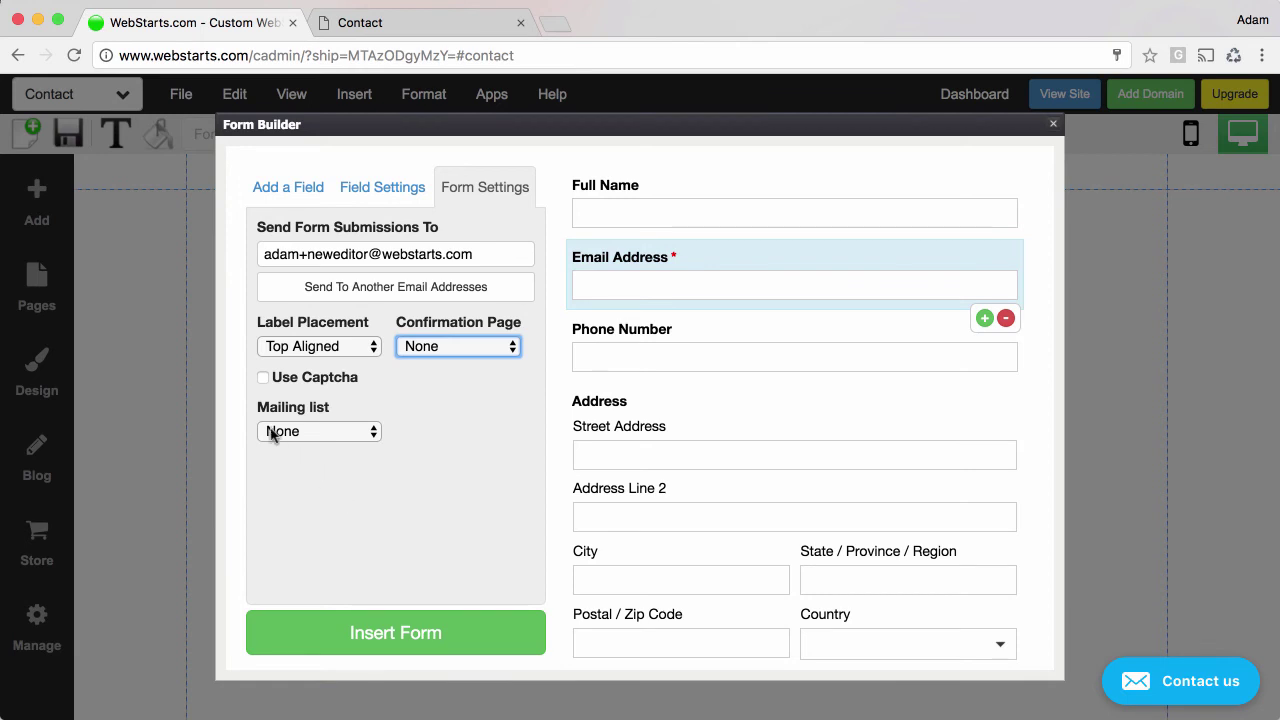
left_click(263, 378)
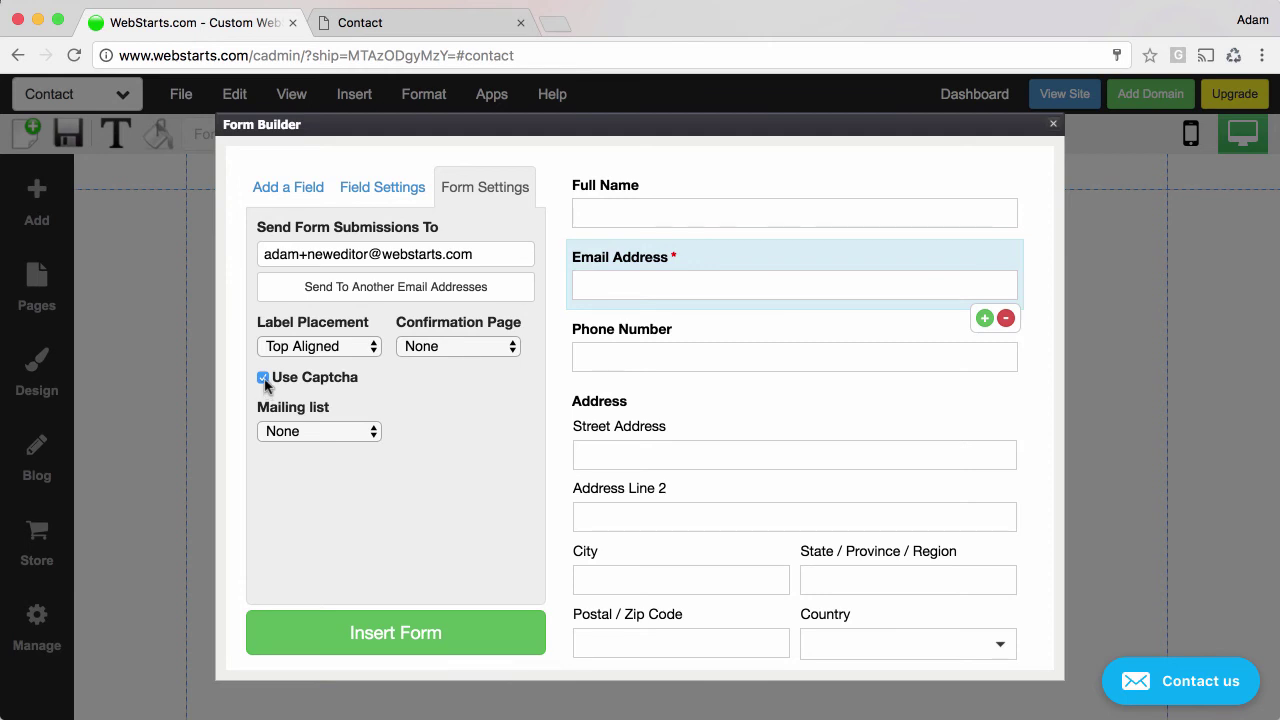
left_click(263, 378)
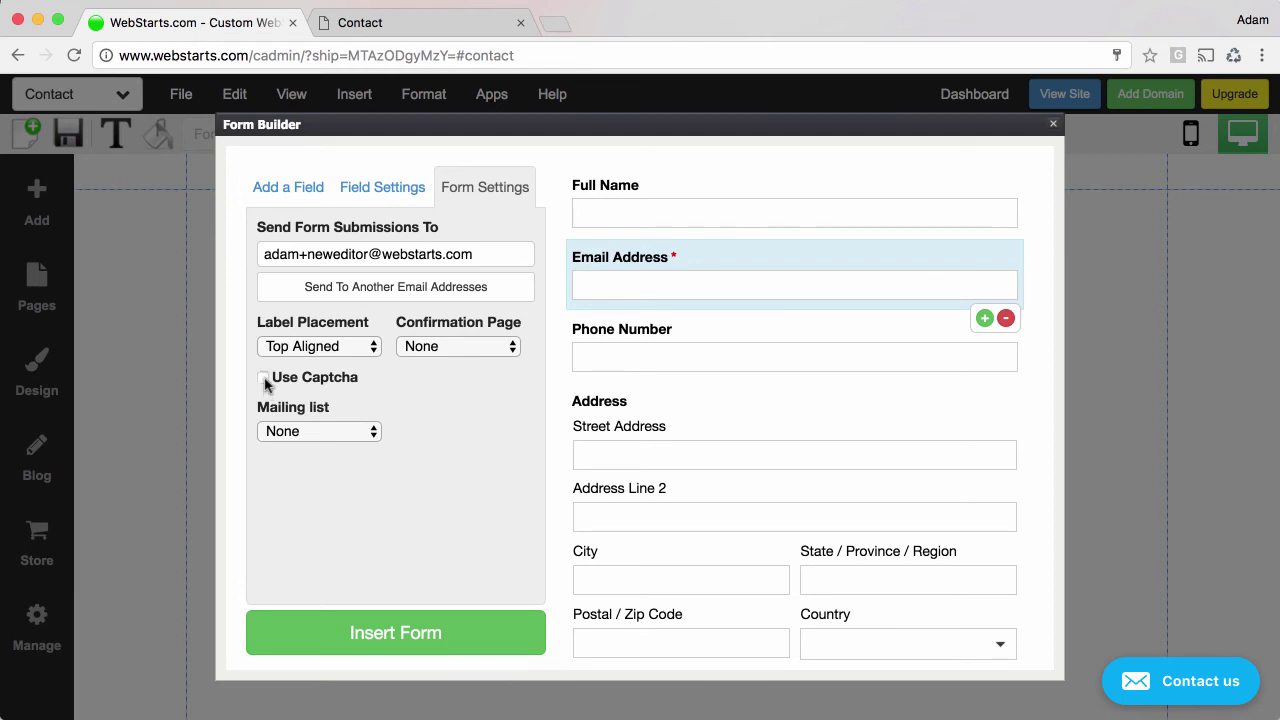
left_click(327, 435)
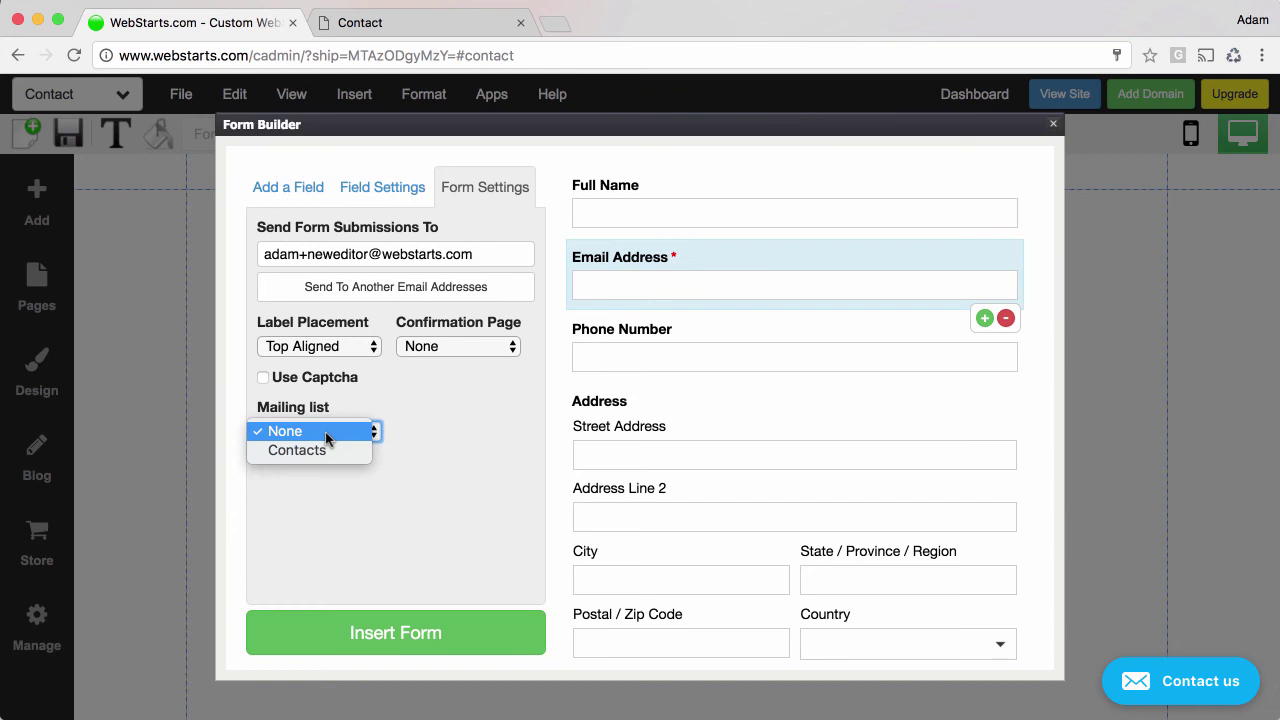
left_click(482, 508)
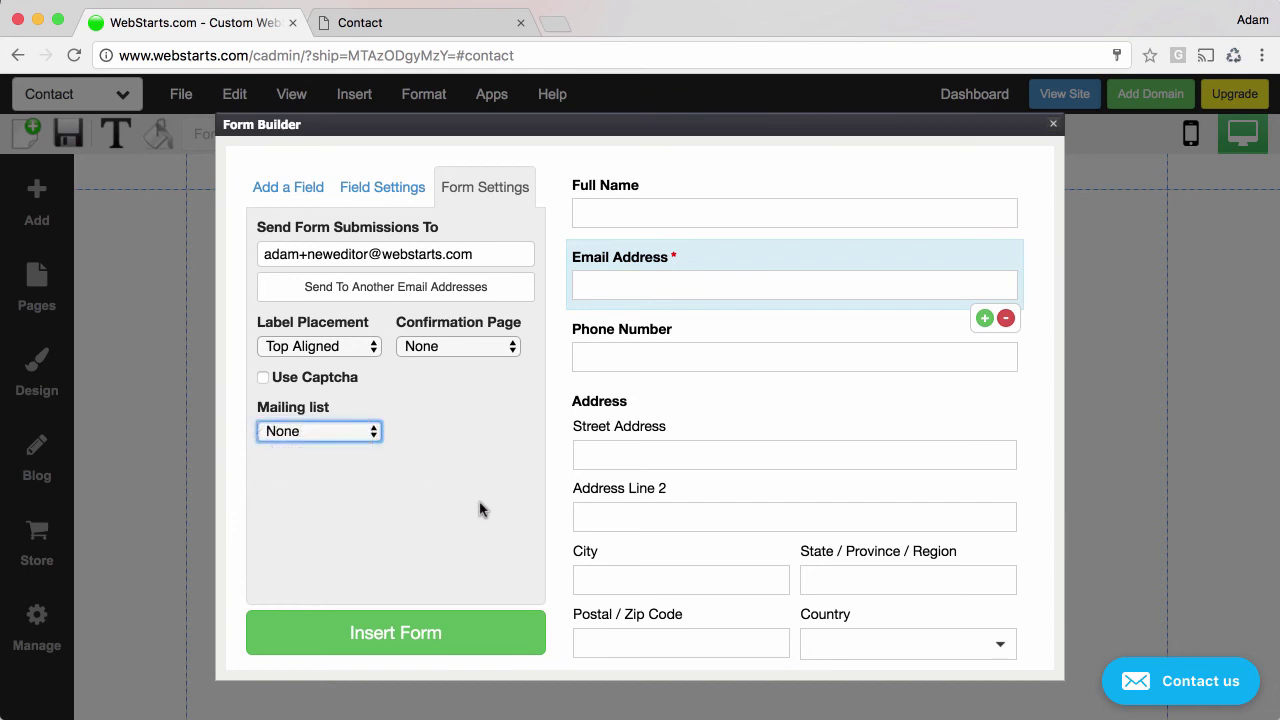
Insert the form and drag it to the page centre below the menu.
left_click(451, 632)
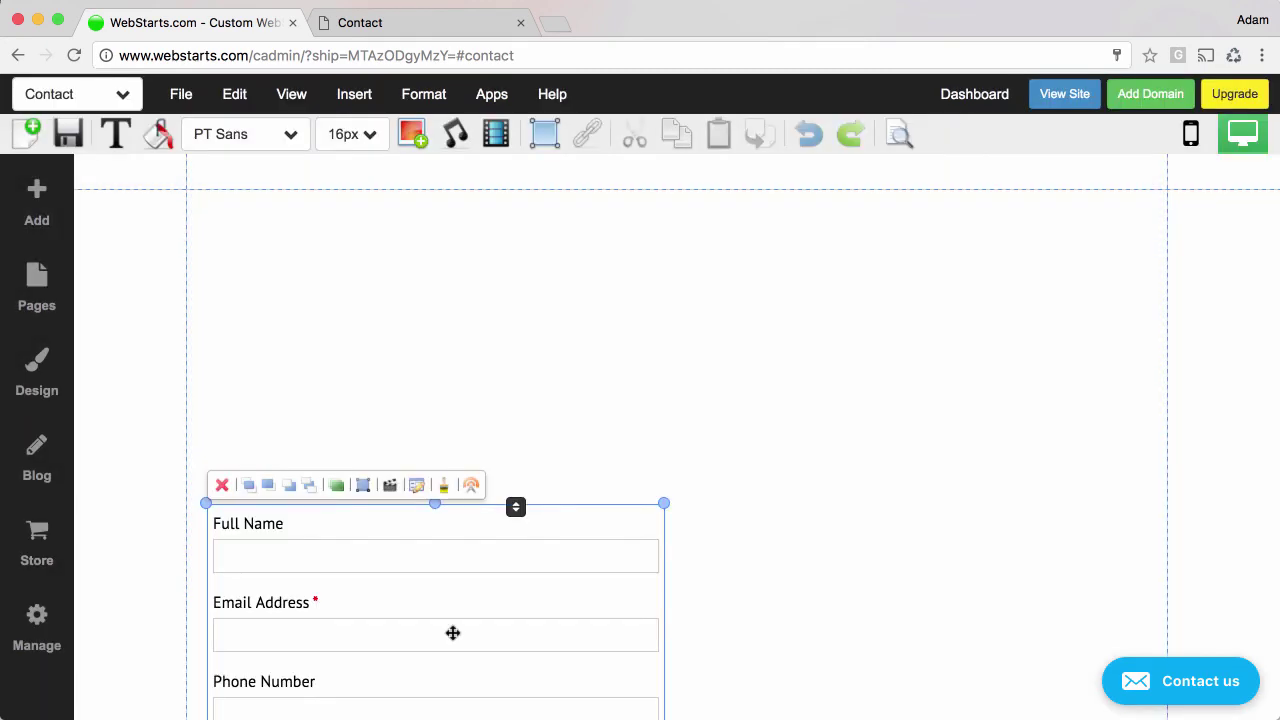
left_click_drag(440, 631, 677, 372)
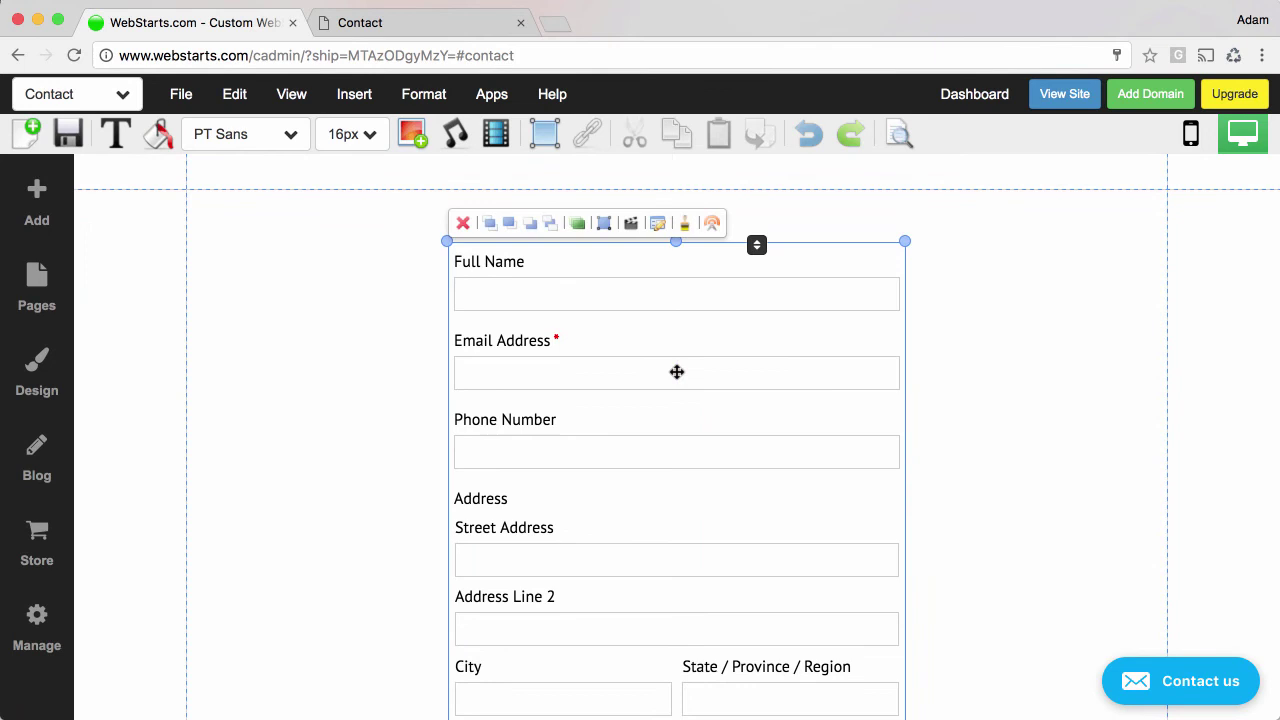
scroll(666, 437, "down", 5)
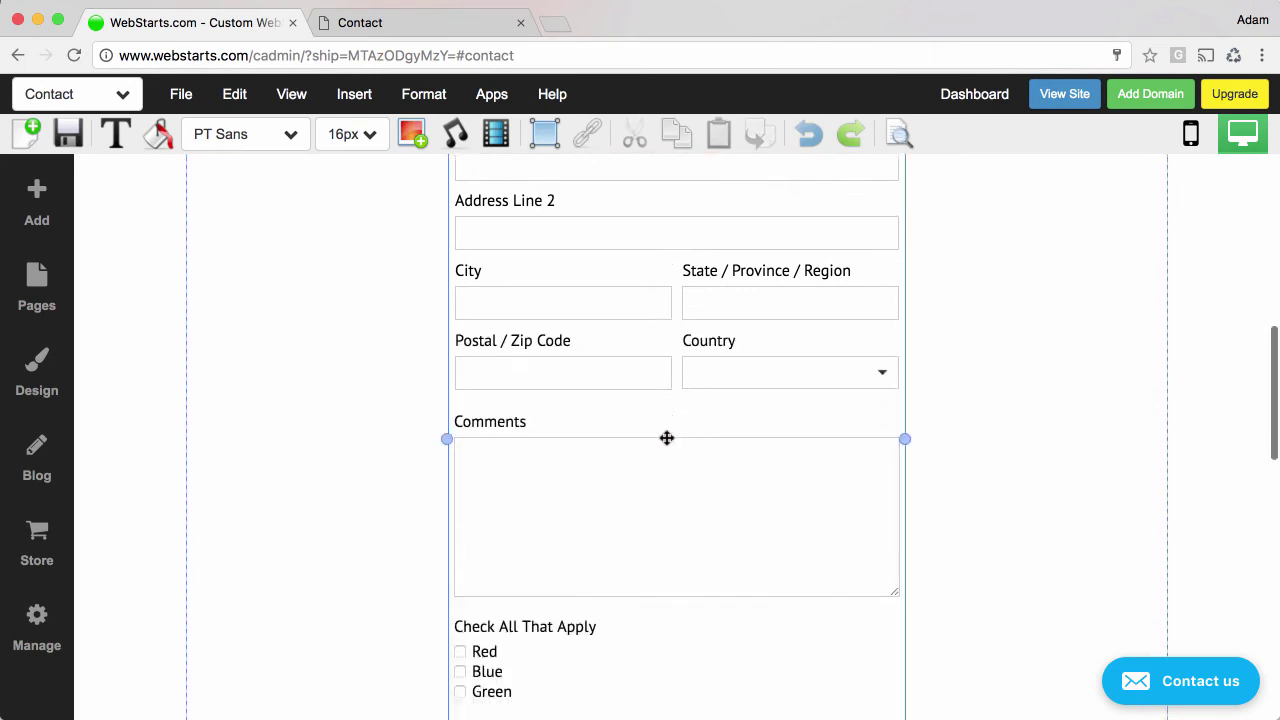
scroll(667, 437, "down", 8)
scroll(667, 437, "up", 9)
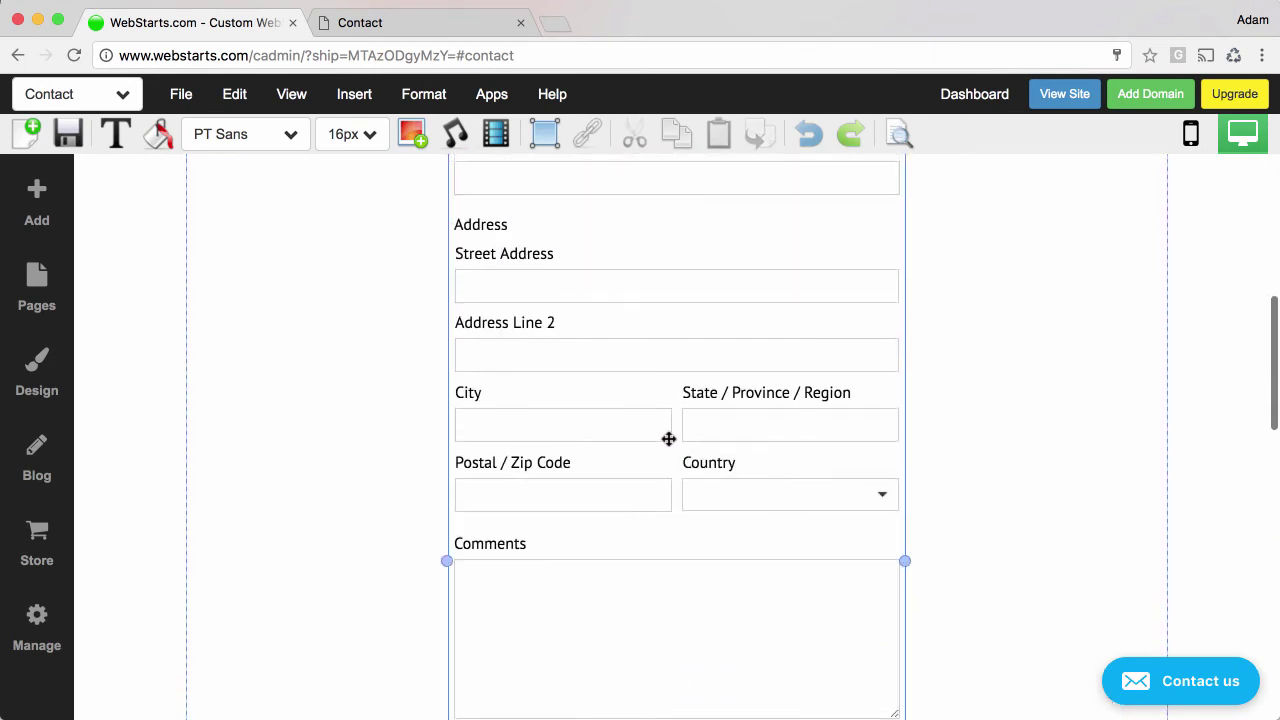
scroll(669, 438, "up", 6)
scroll(669, 438, "down", 2)
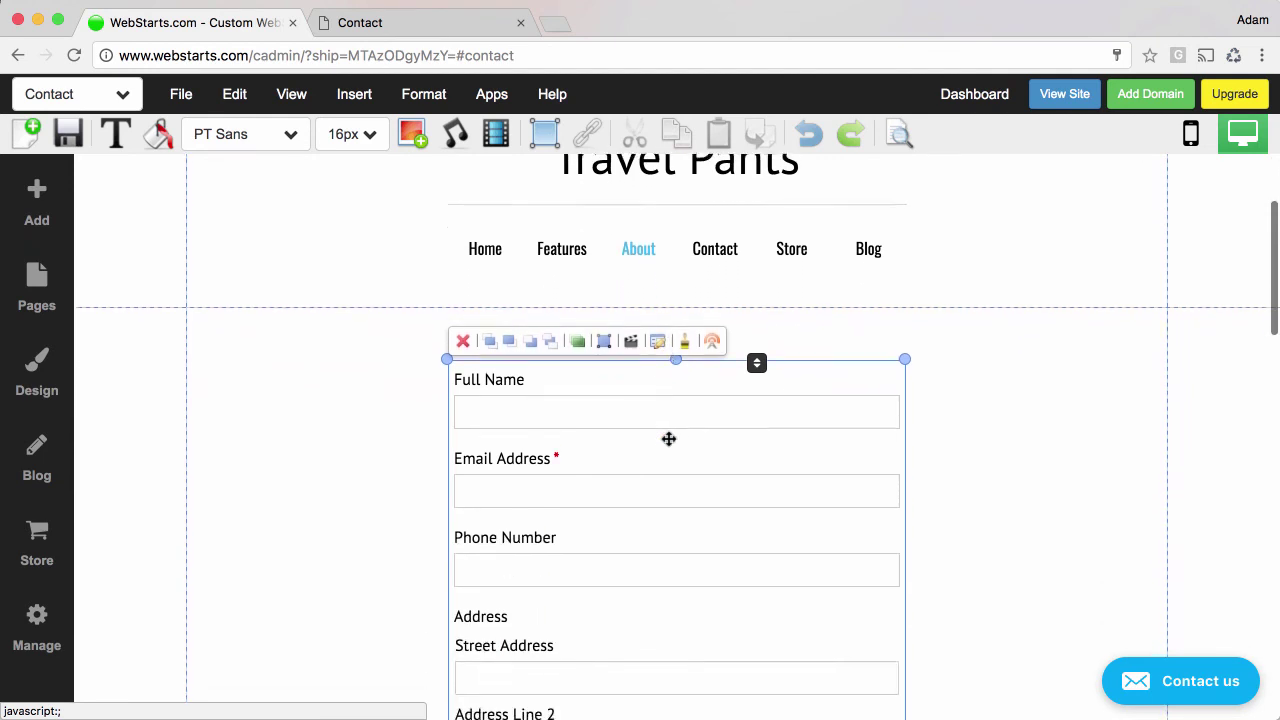
scroll(669, 438, "down", 1)
Colour the form's label text and input field borders teal.
left_click(158, 135)
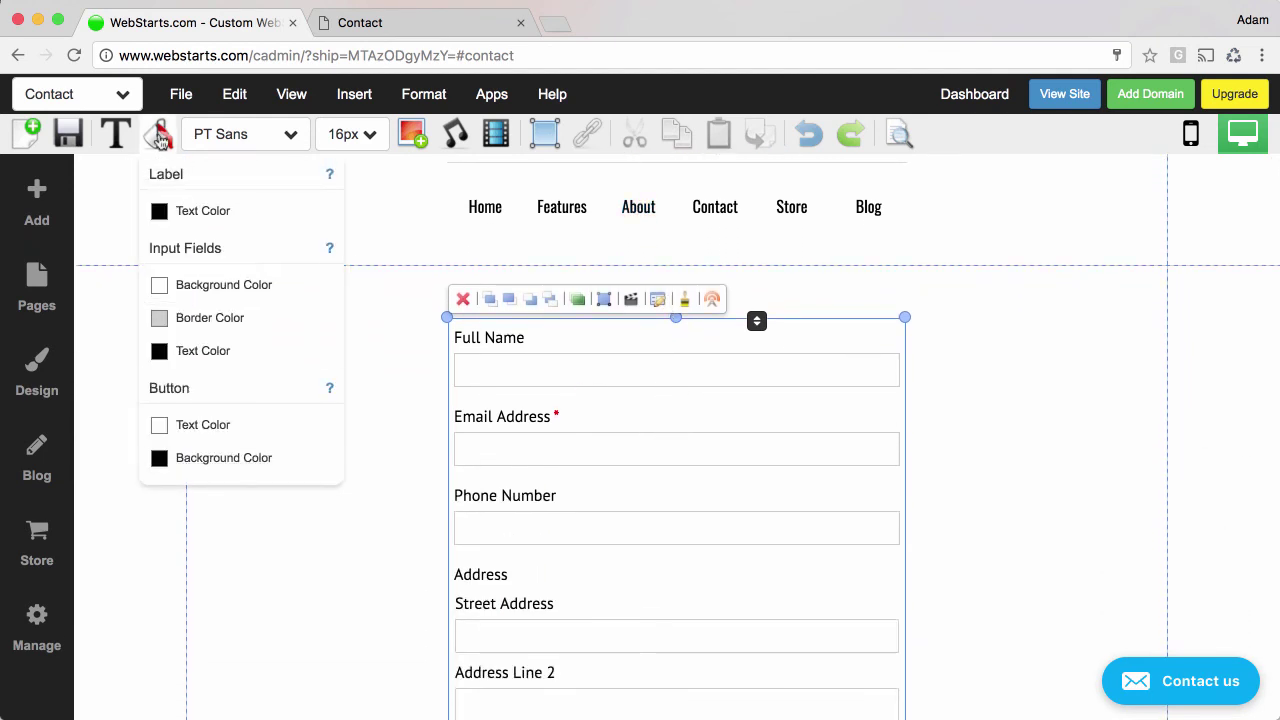
left_click(184, 211)
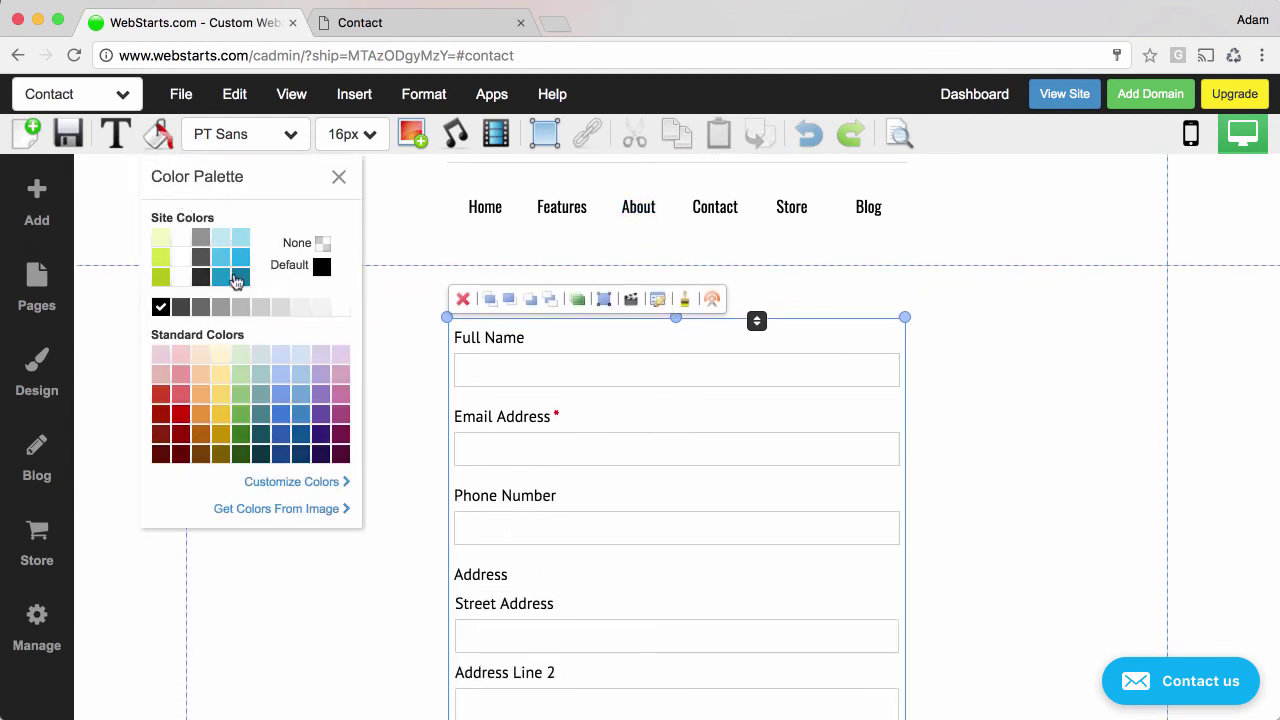
left_click(240, 277)
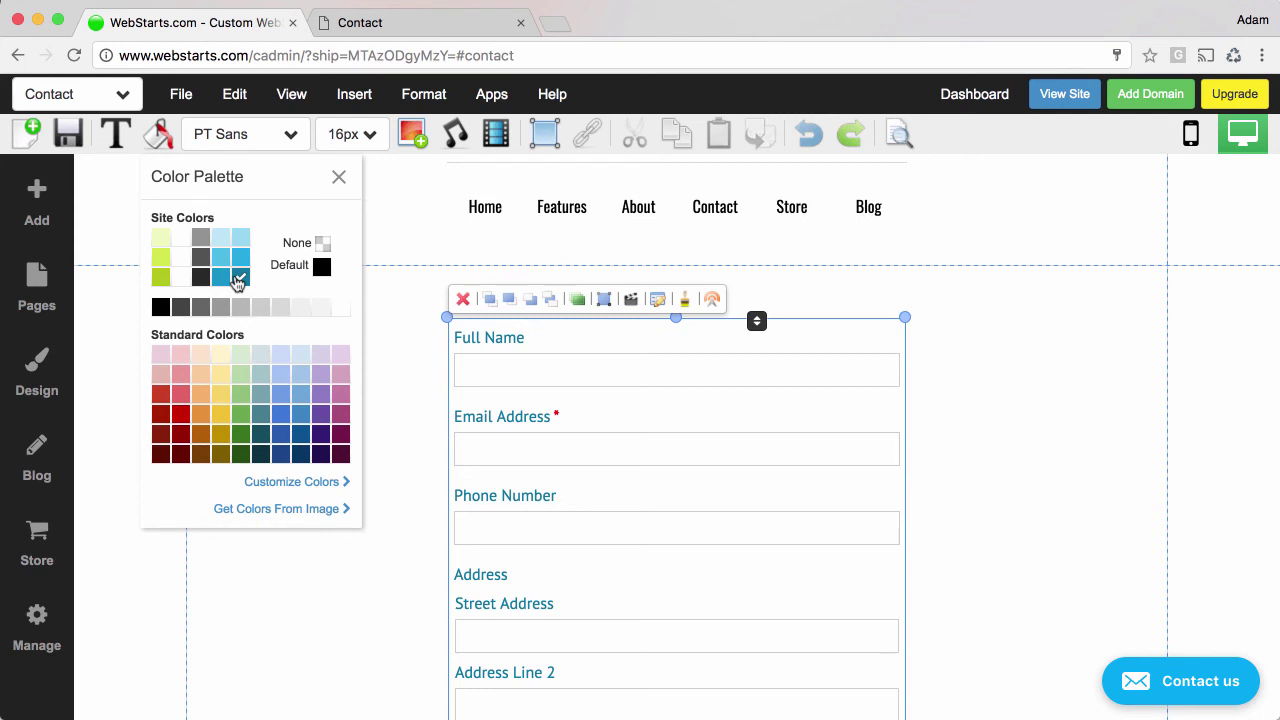
left_click(162, 140)
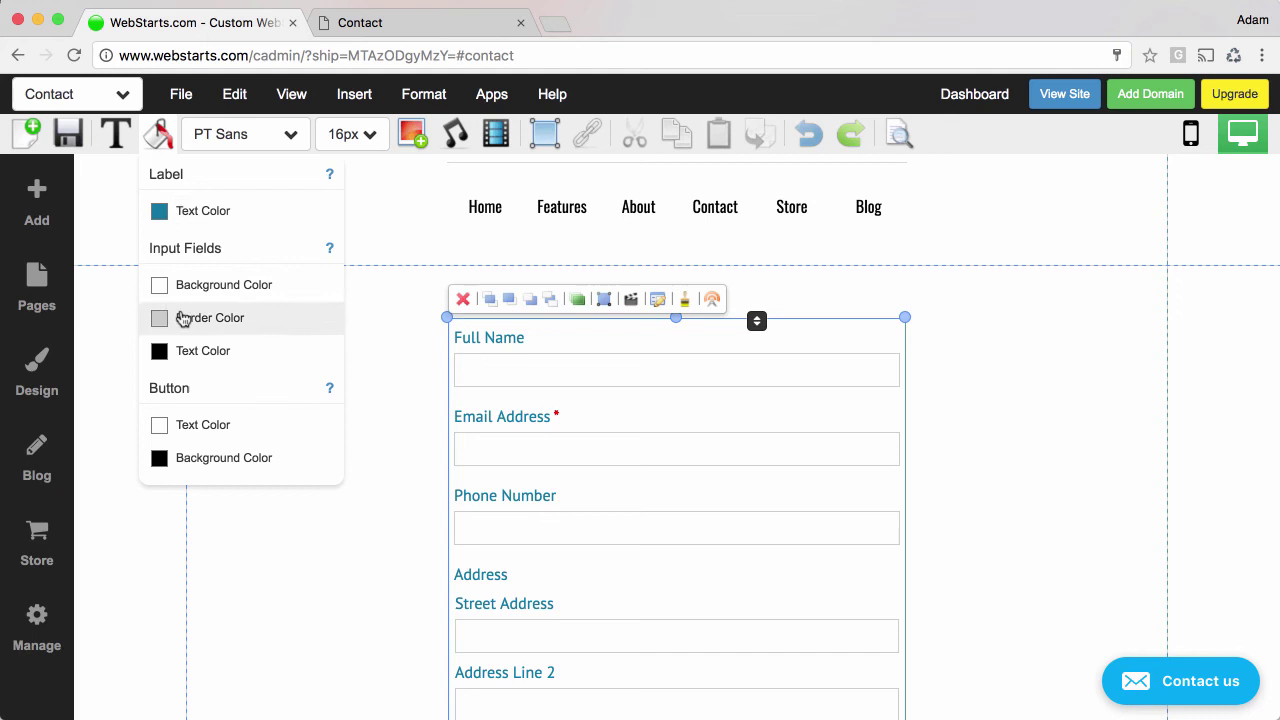
left_click(183, 318)
left_click(222, 262)
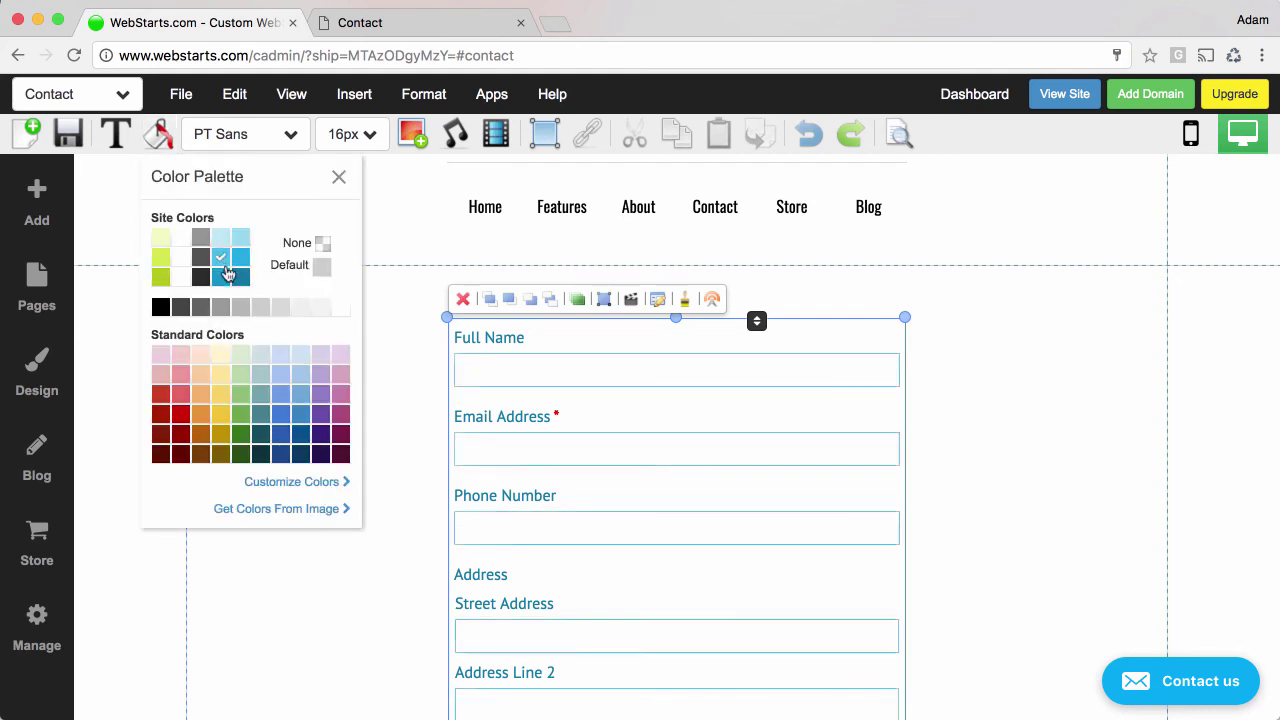
left_click(339, 177)
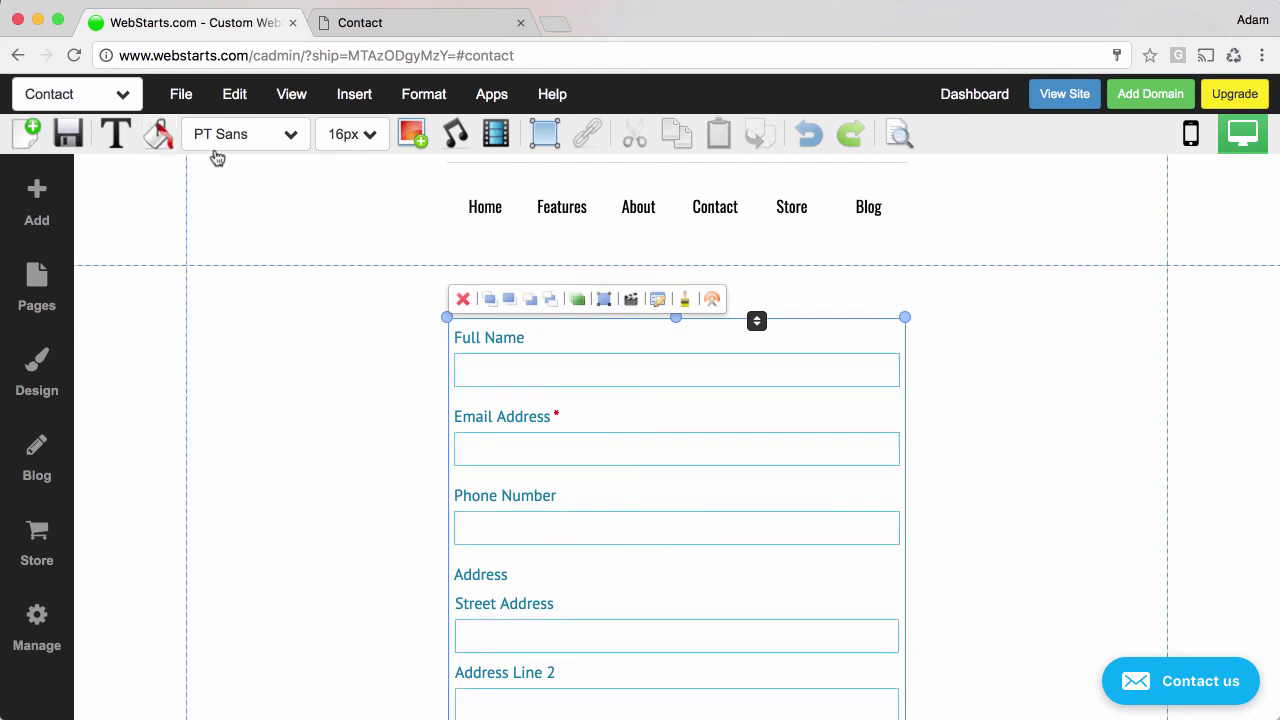
left_click(160, 136)
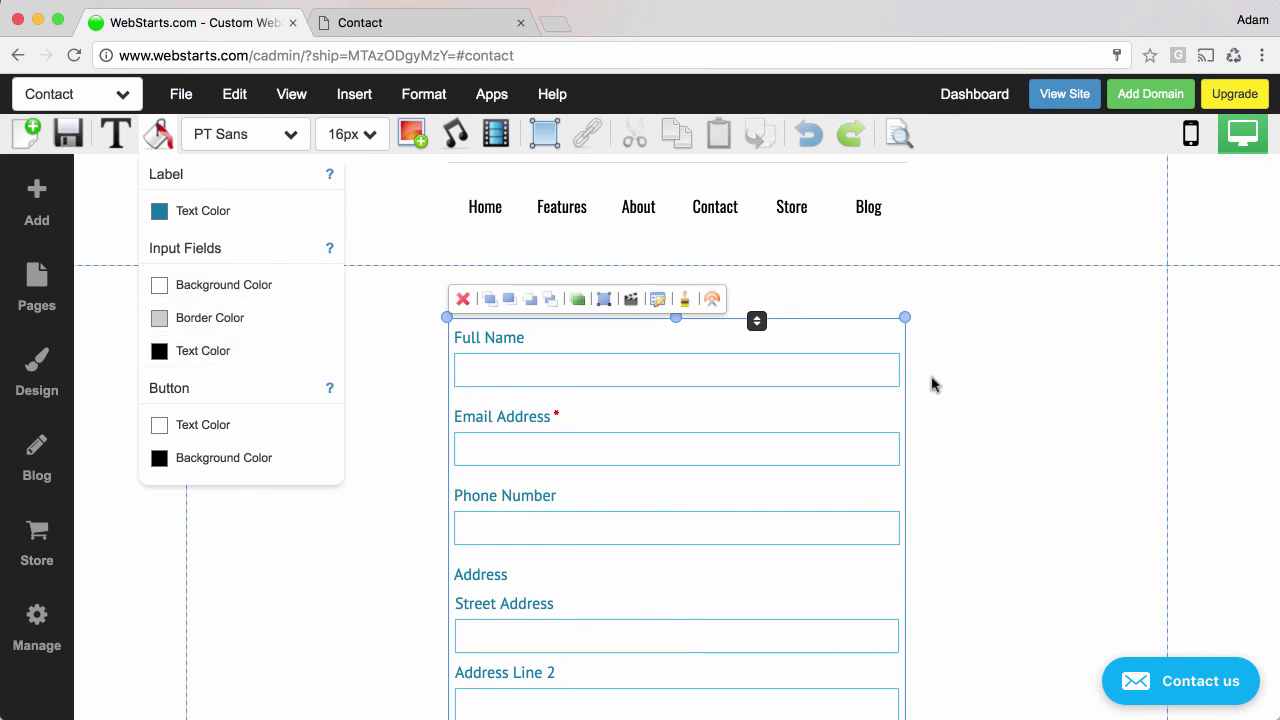
Undo the teal colour changes, save the Contact page, and view it live.
left_click(809, 136)
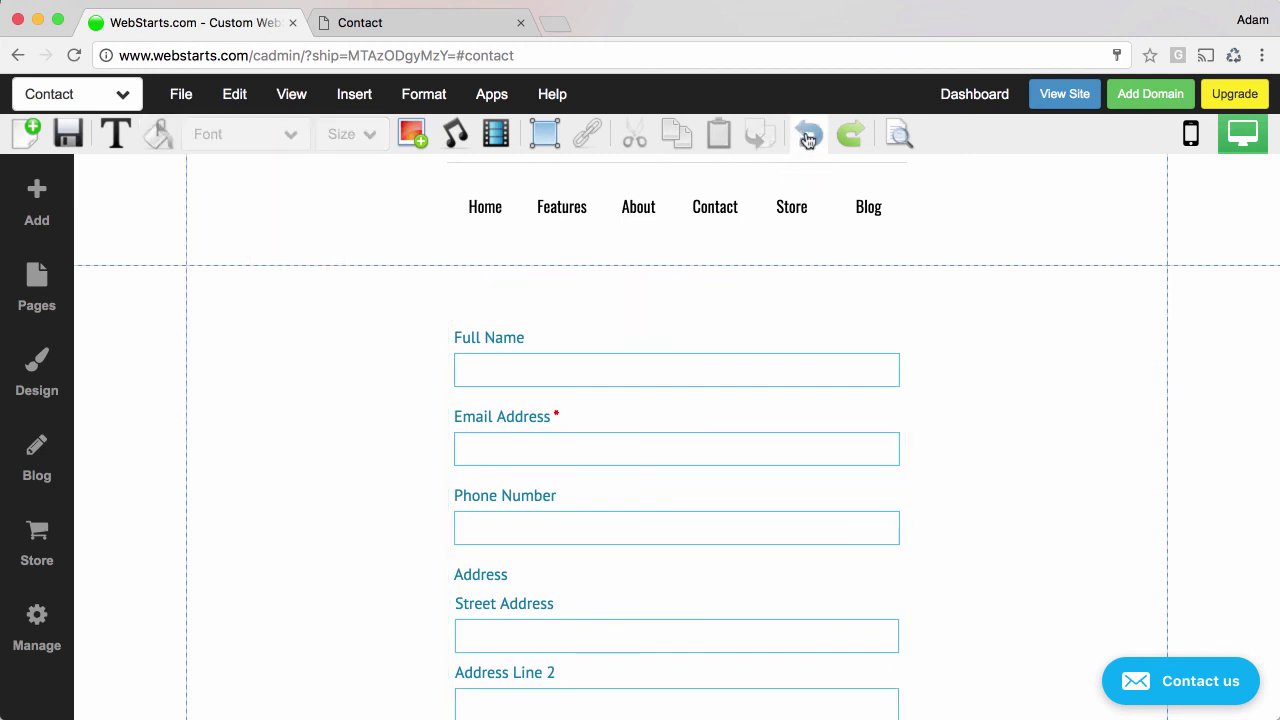
left_click(809, 136)
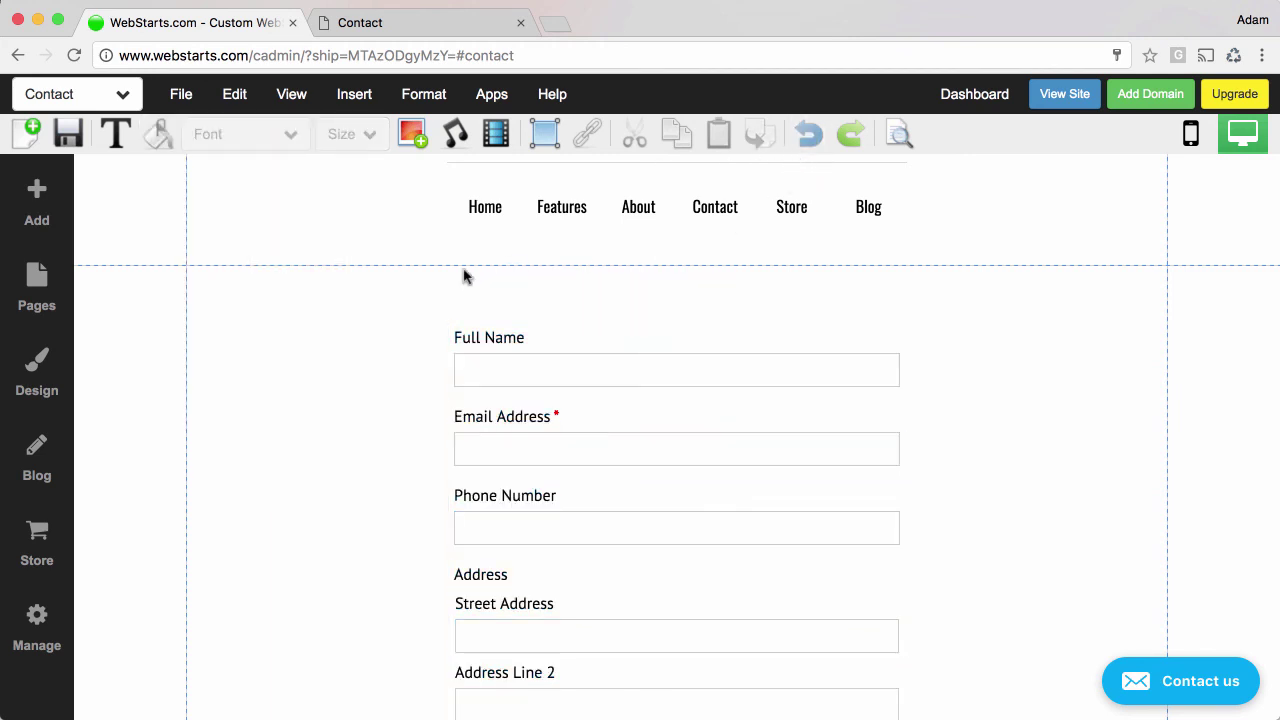
left_click(66, 135)
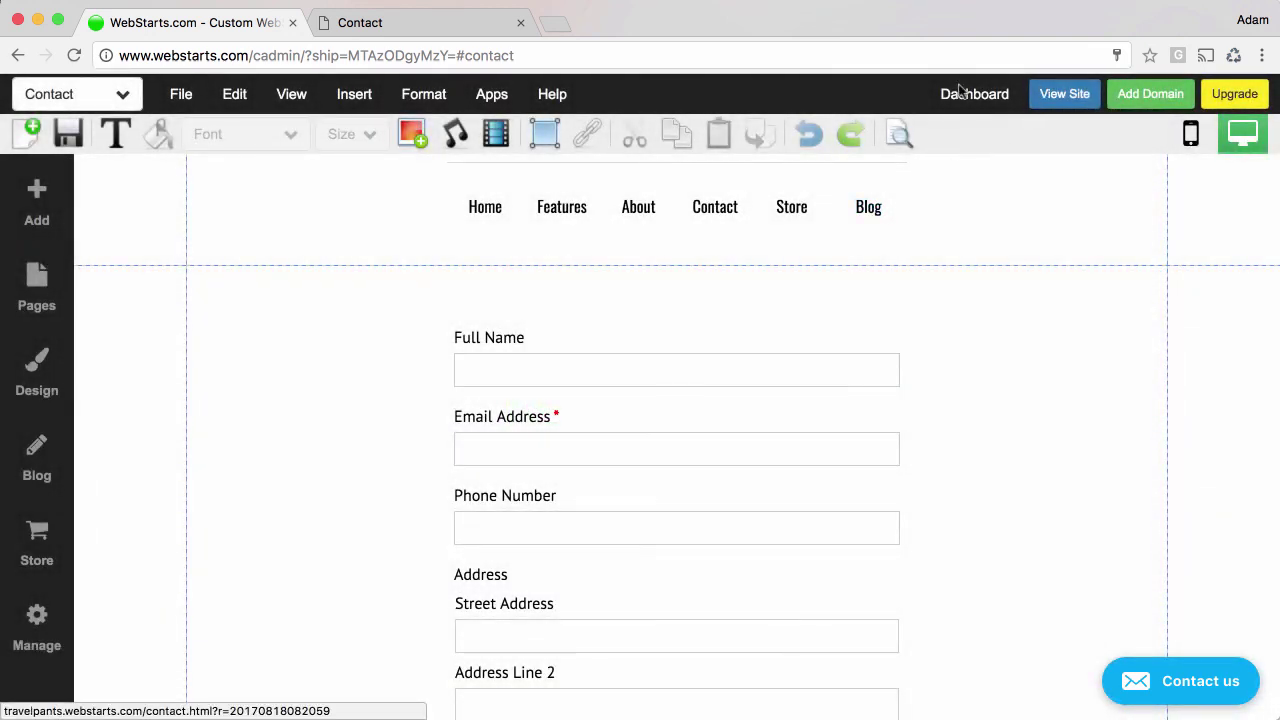
left_click(393, 19)
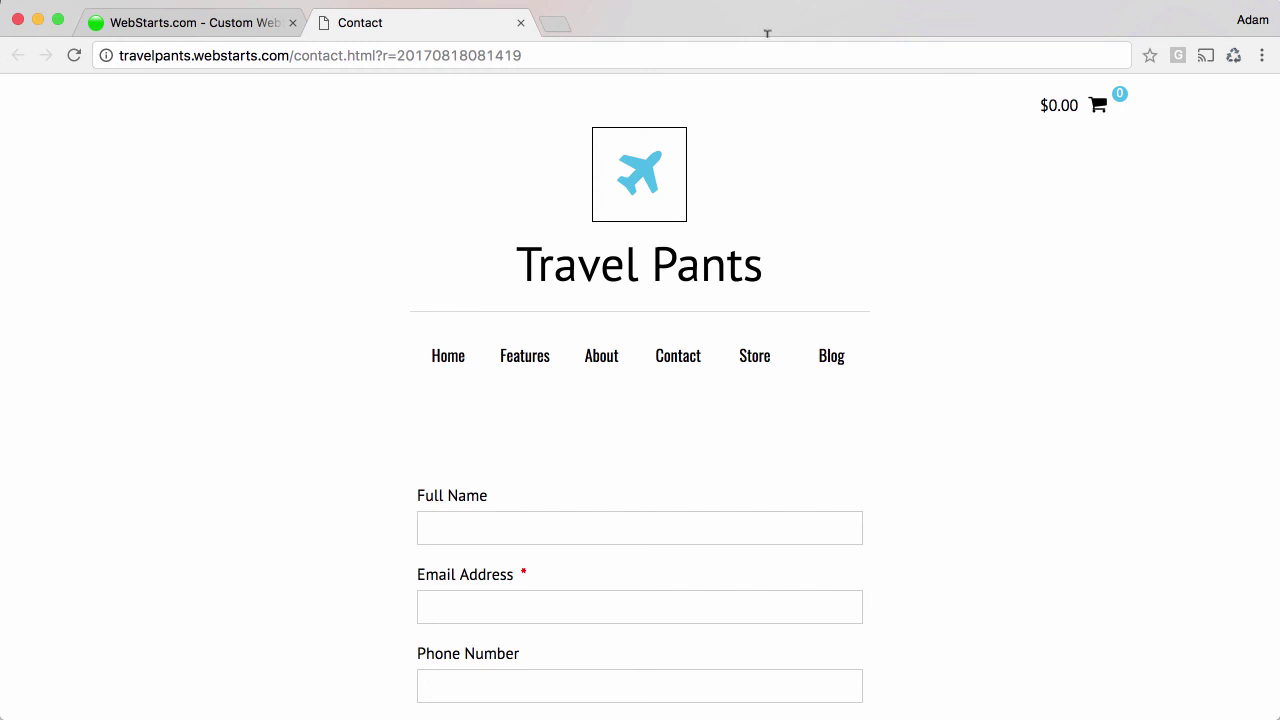
Load webstarts.com in a new tab and scroll down to its footer.
left_click(556, 26)
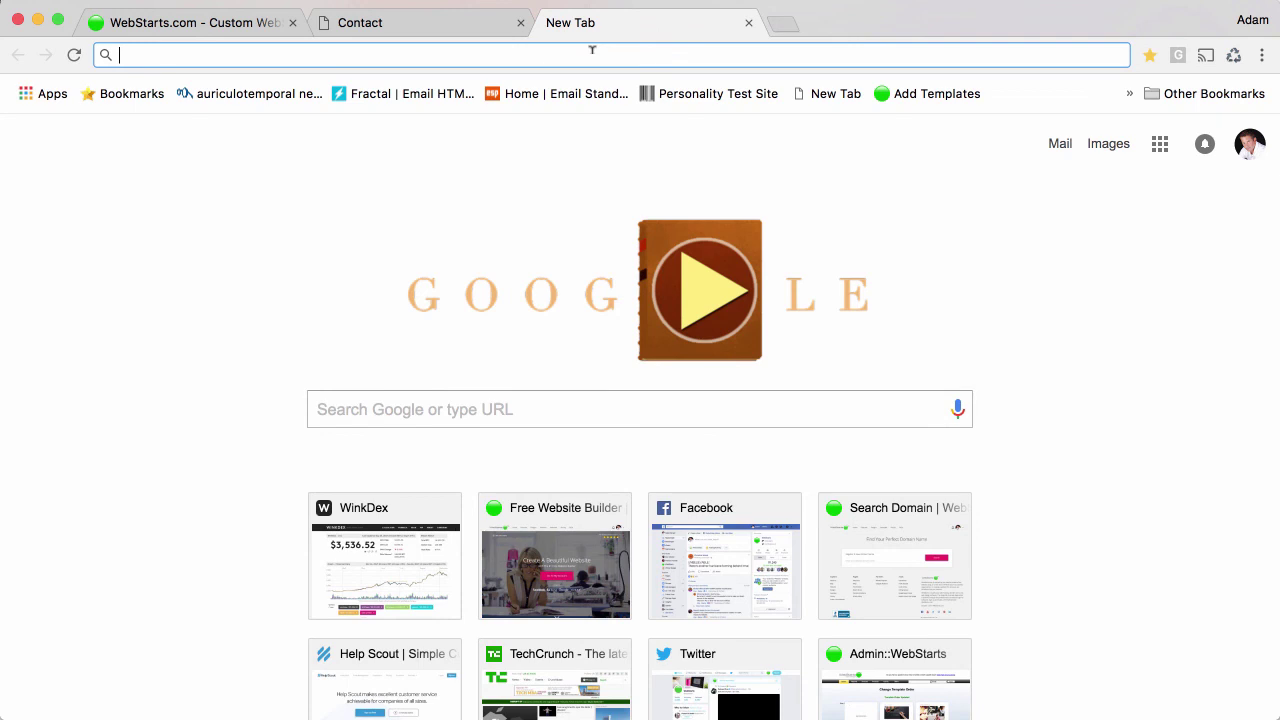
type("webstarts.com")
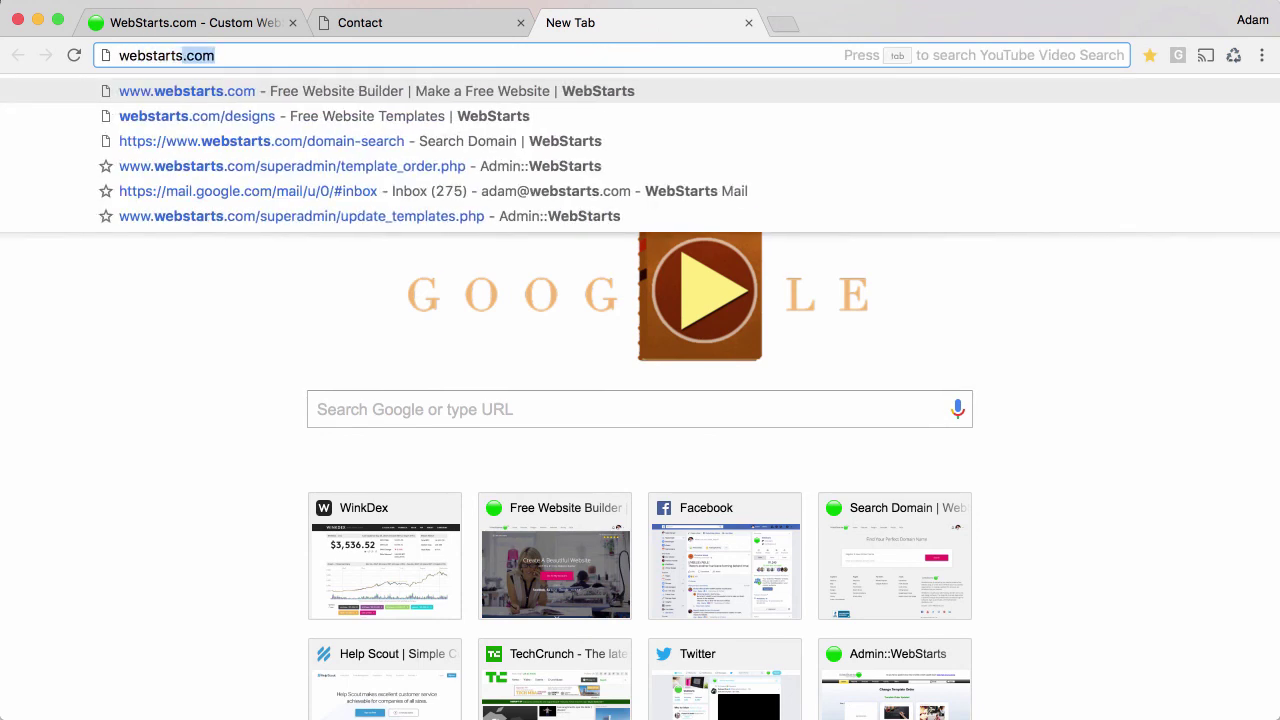
key("Return")
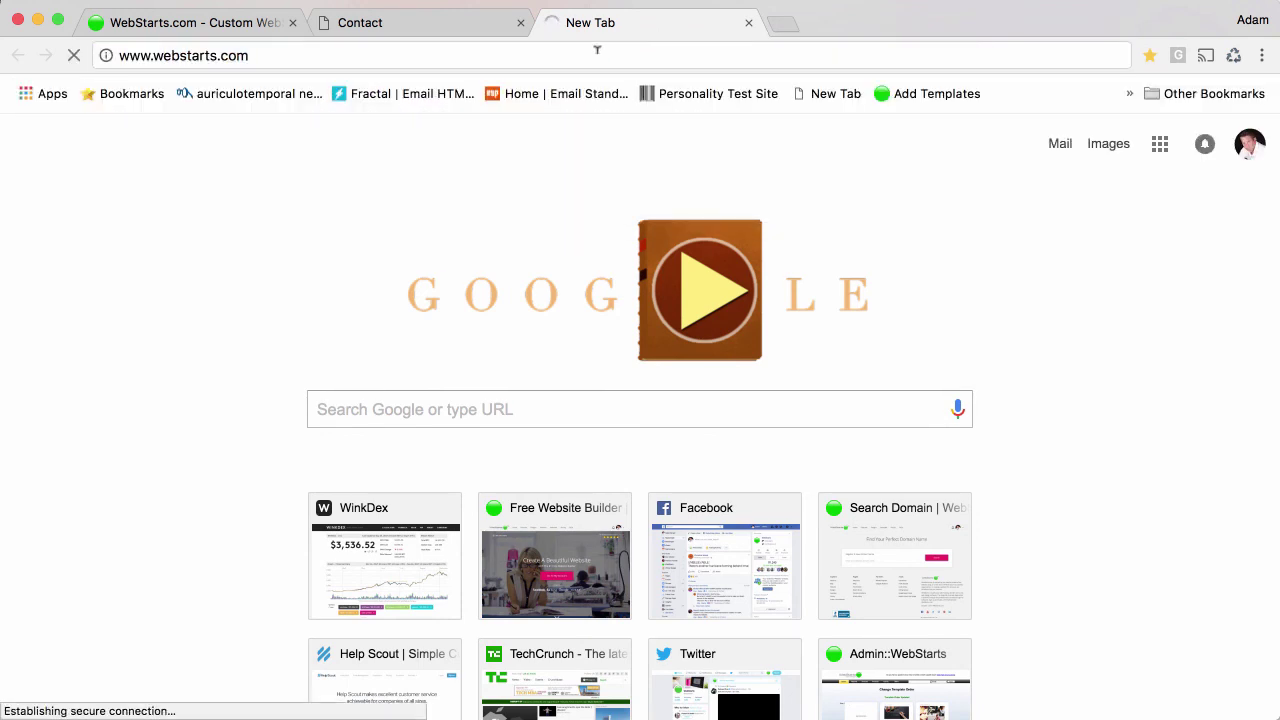
scroll(606, 210, "down", 5)
scroll(604, 212, "down", 20)
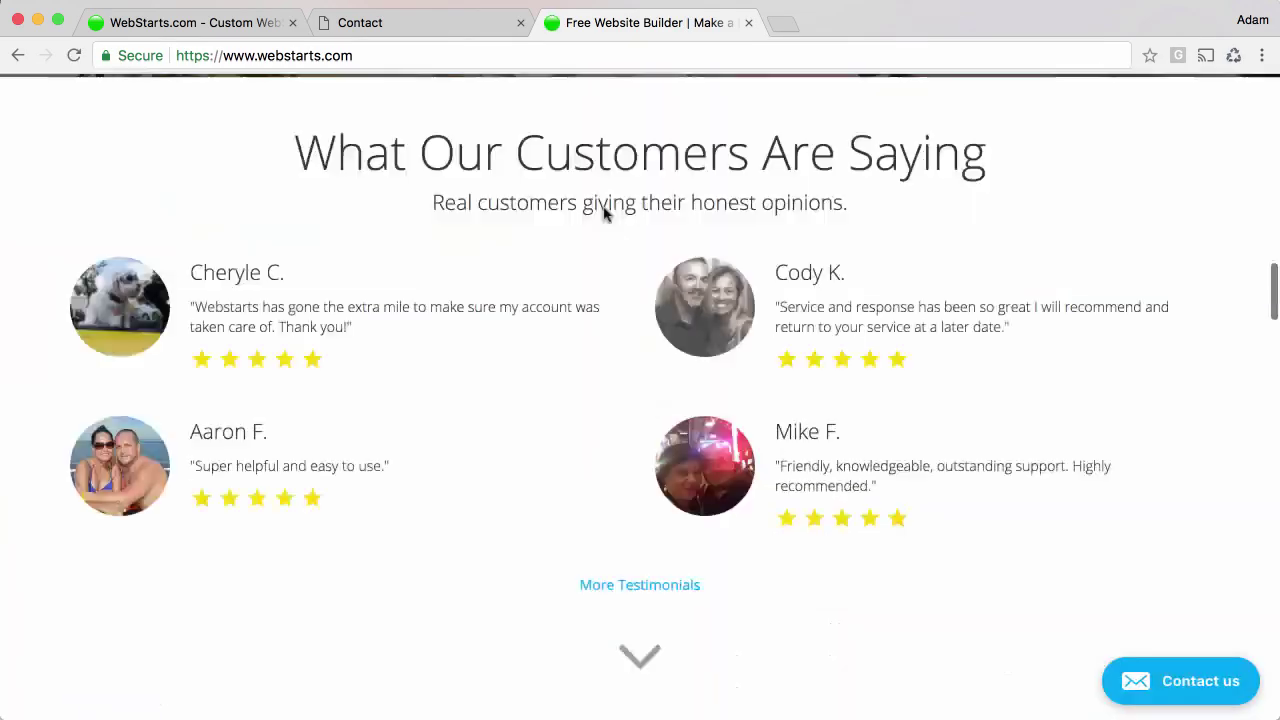
scroll(597, 220, "down", 5)
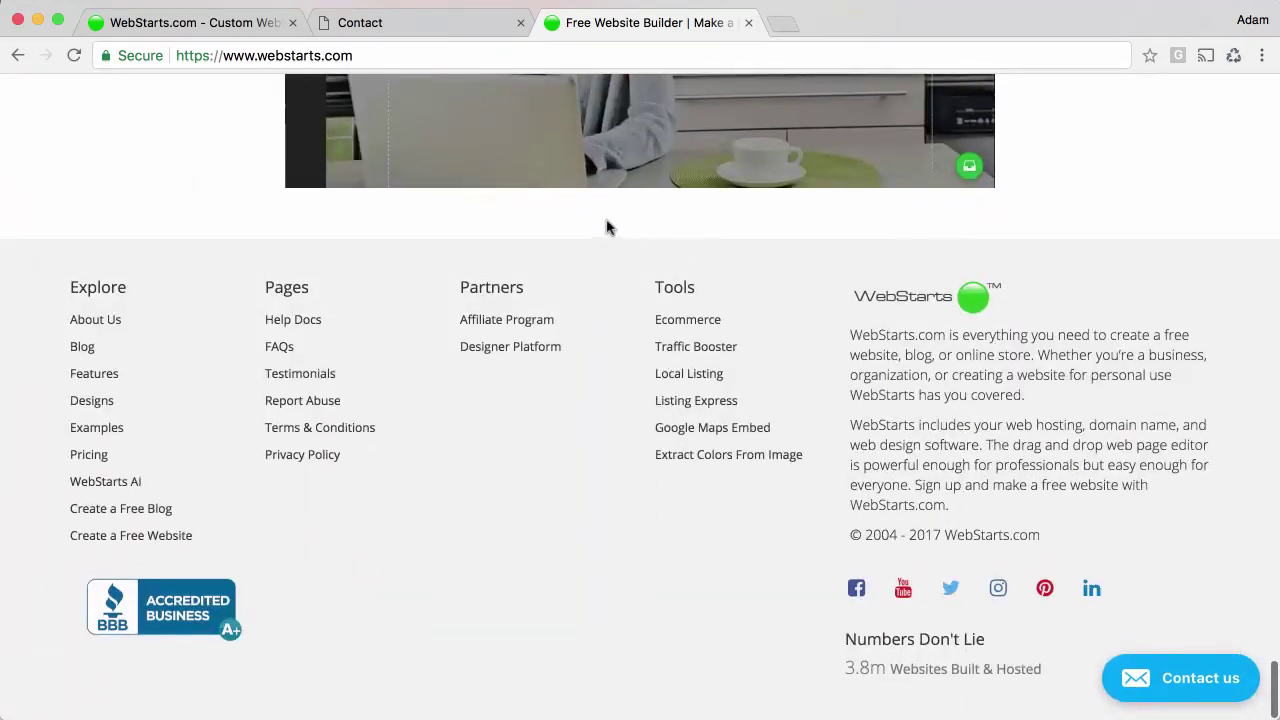